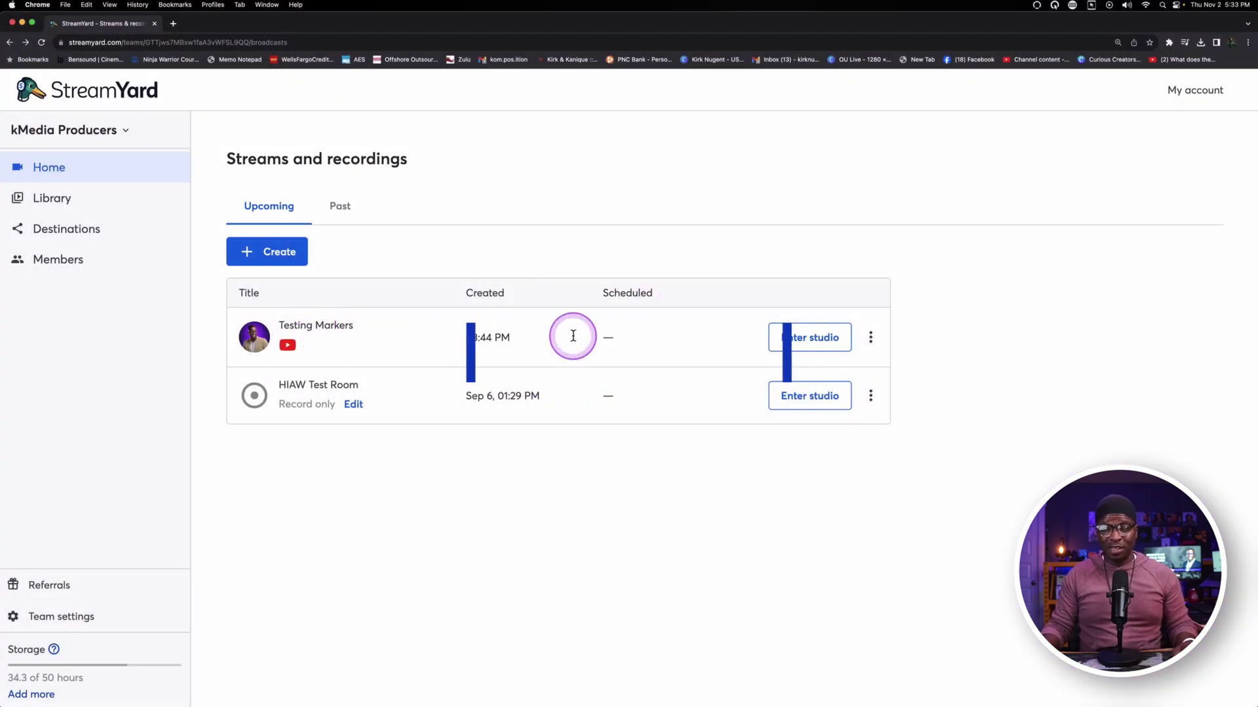
- Join the Testing Markers studio and add the Cam Link 4K as an extra 1080p camera
{"action": "left_click", "coordinate": [807, 337]}
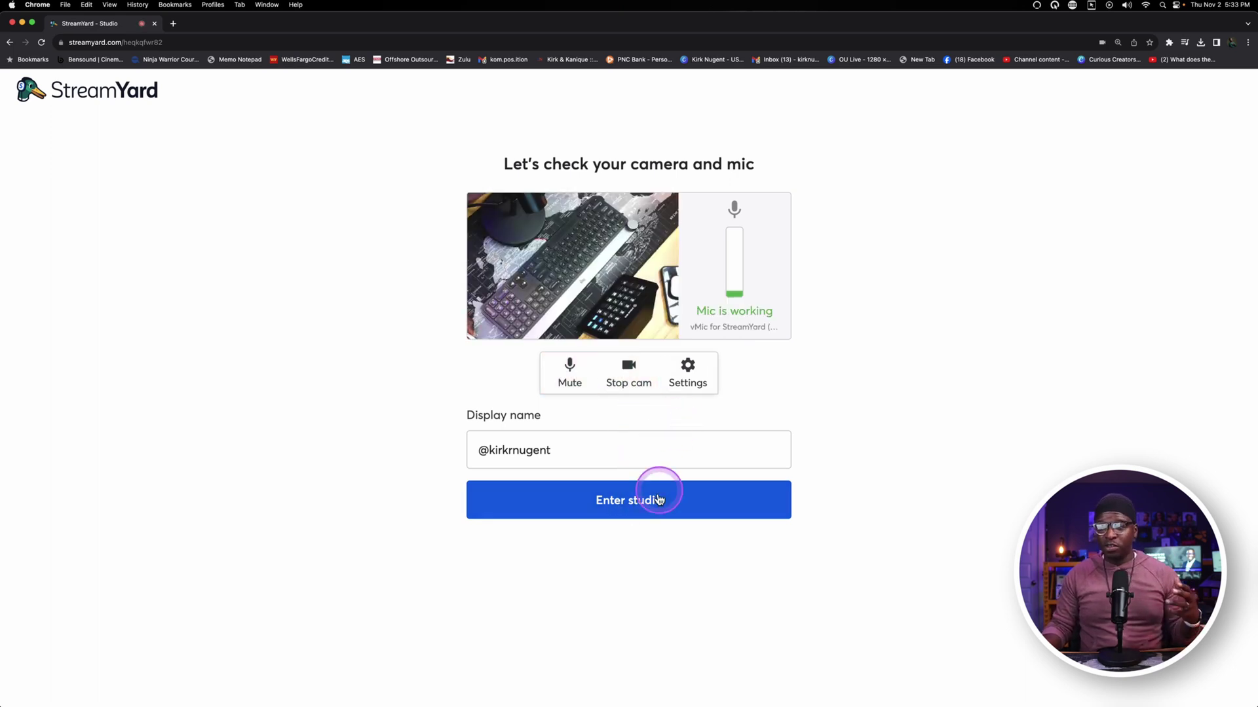
{"action": "left_click", "coordinate": [645, 499]}
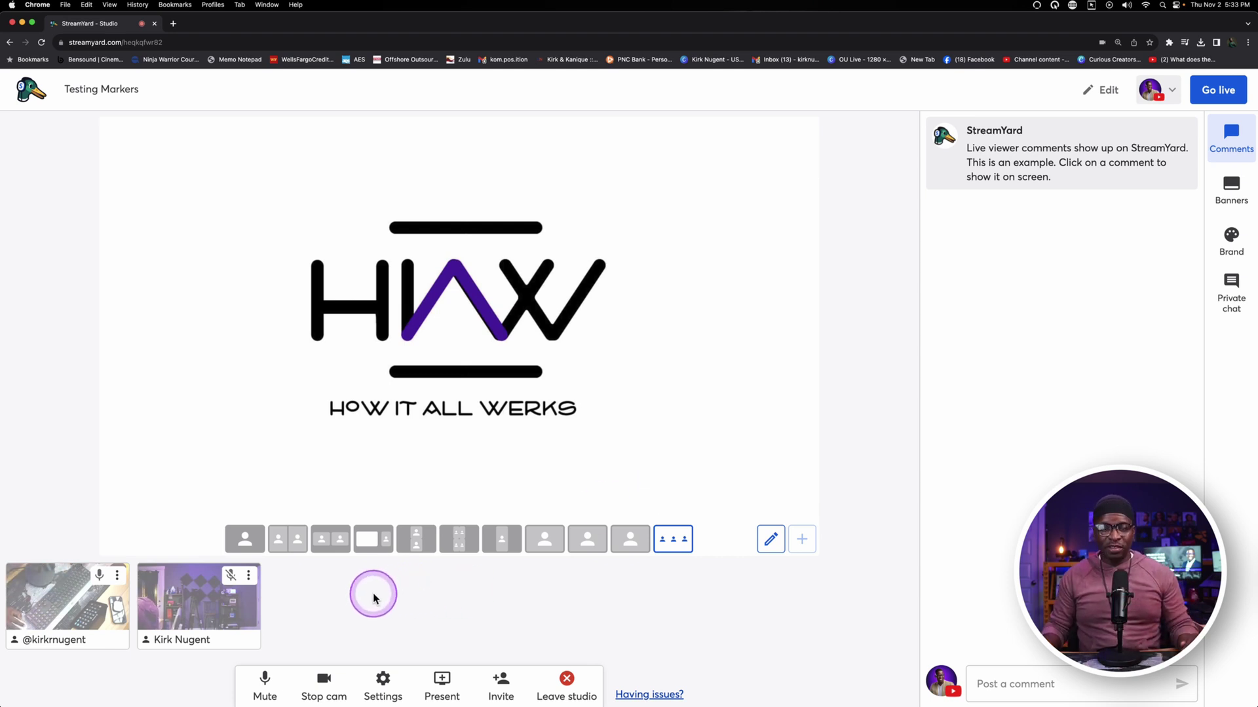
{"action": "left_click", "coordinate": [437, 682]}
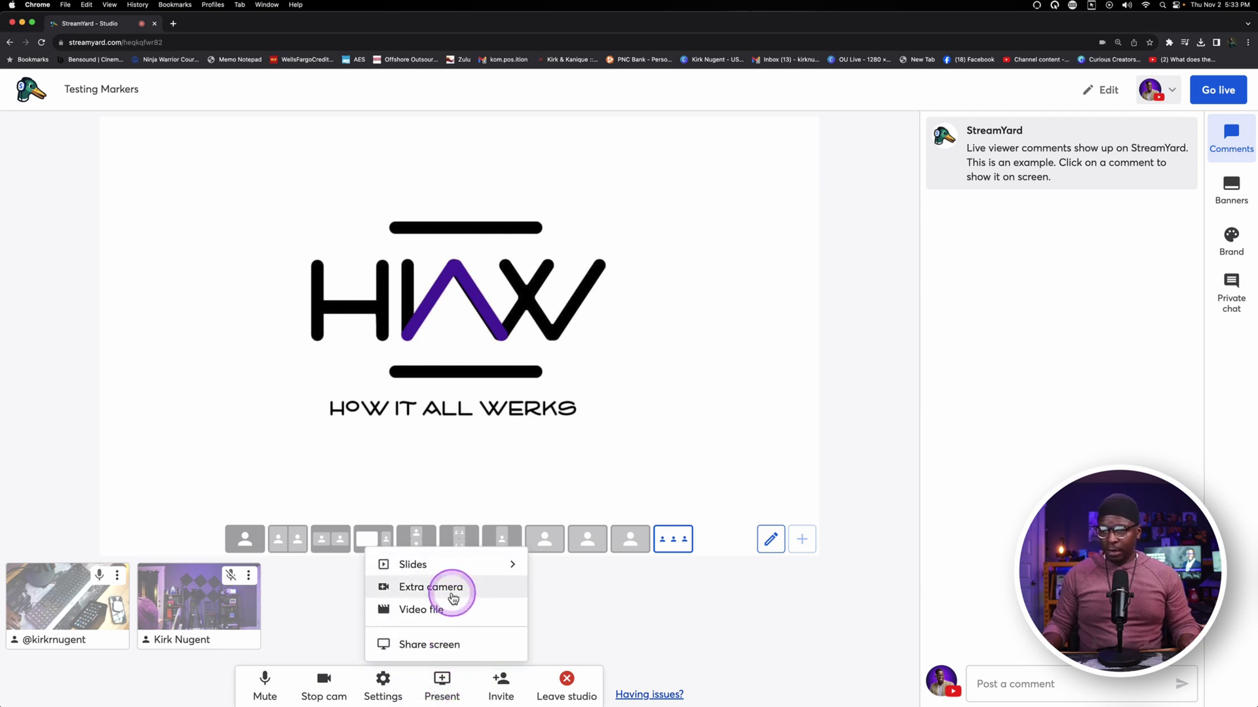
{"action": "left_click", "coordinate": [448, 588]}
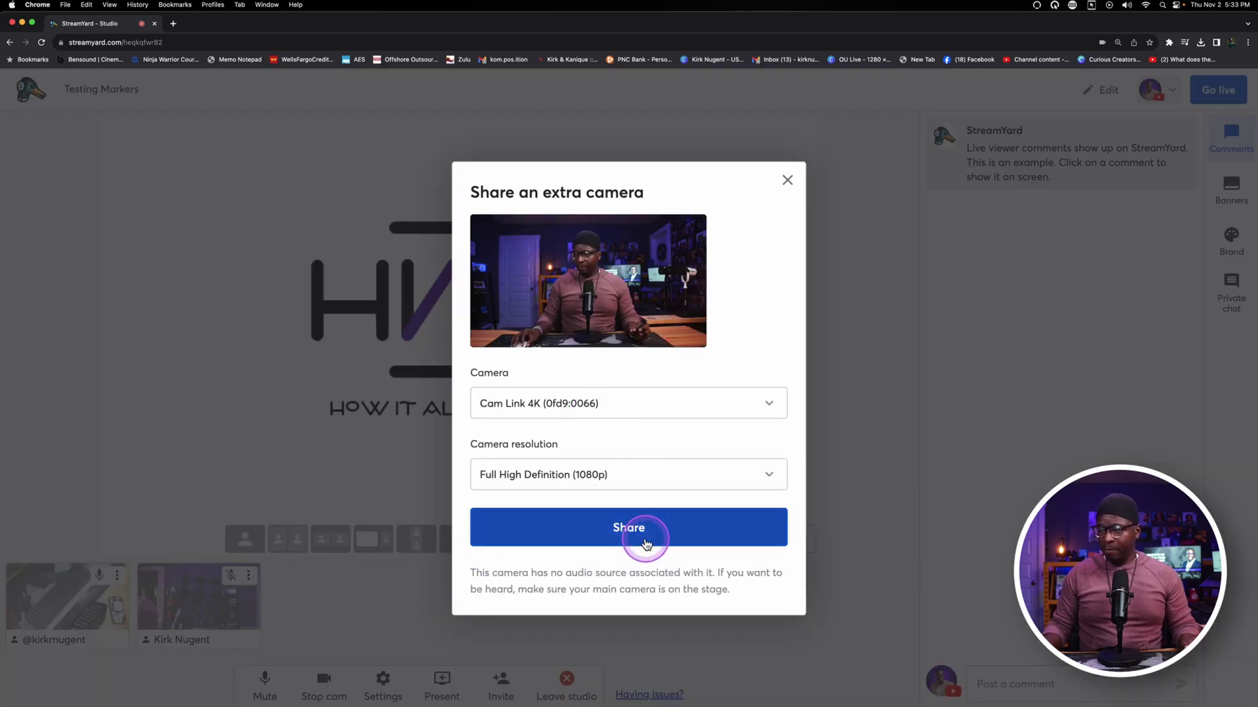
{"action": "left_click", "coordinate": [639, 528]}
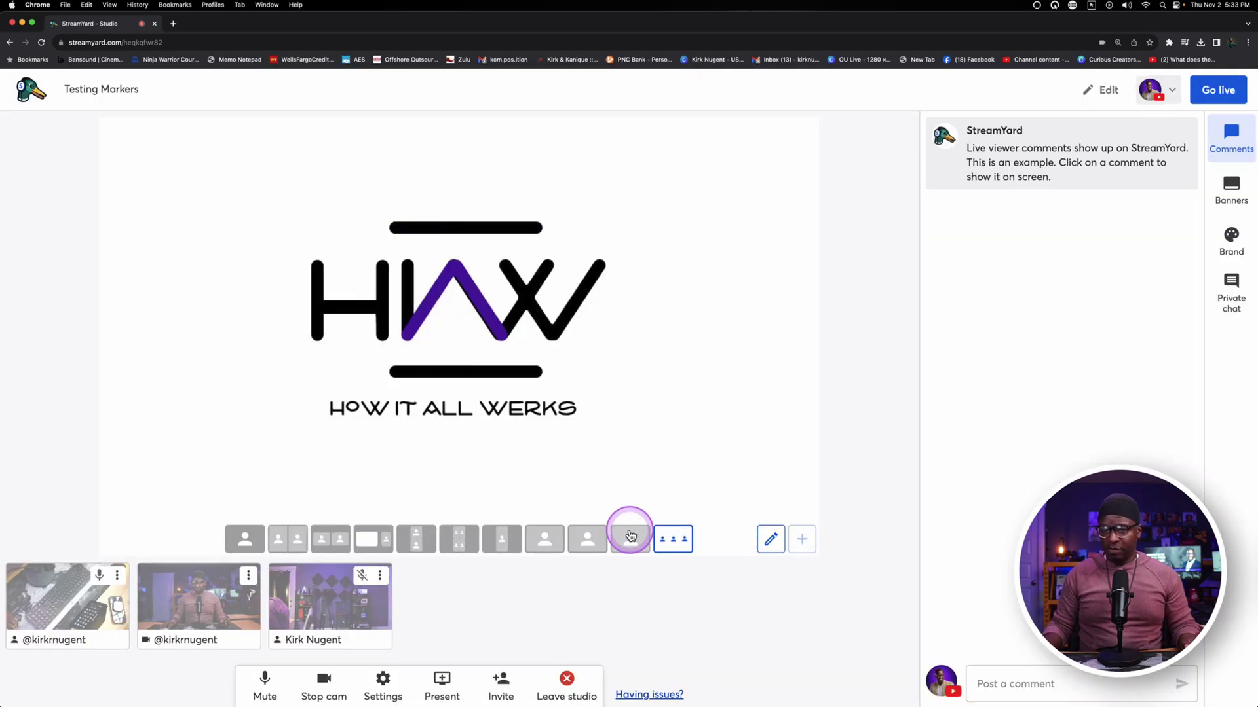
- Apply the night-scene overlay, put the presenter, keyboard and third cameras on stage, and go live
{"action": "left_click", "coordinate": [1228, 246]}
{"action": "left_click", "coordinate": [1021, 524]}
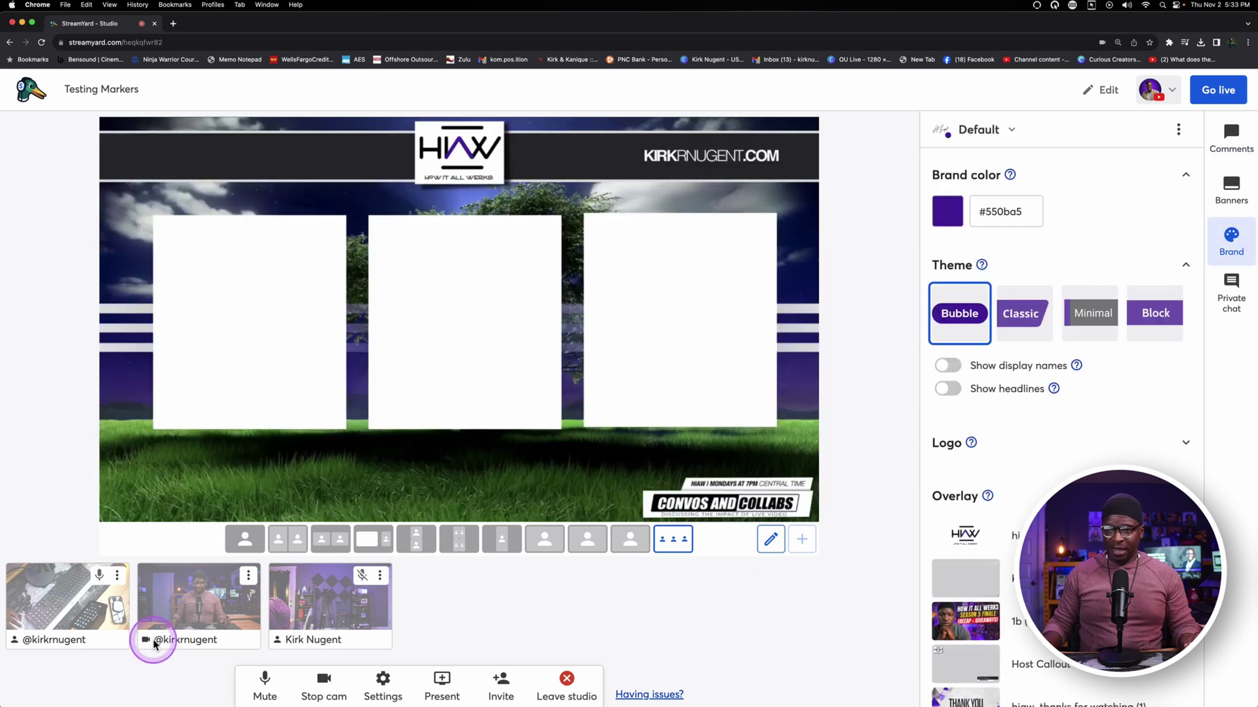
{"action": "mouse_move", "coordinate": [96, 615]}
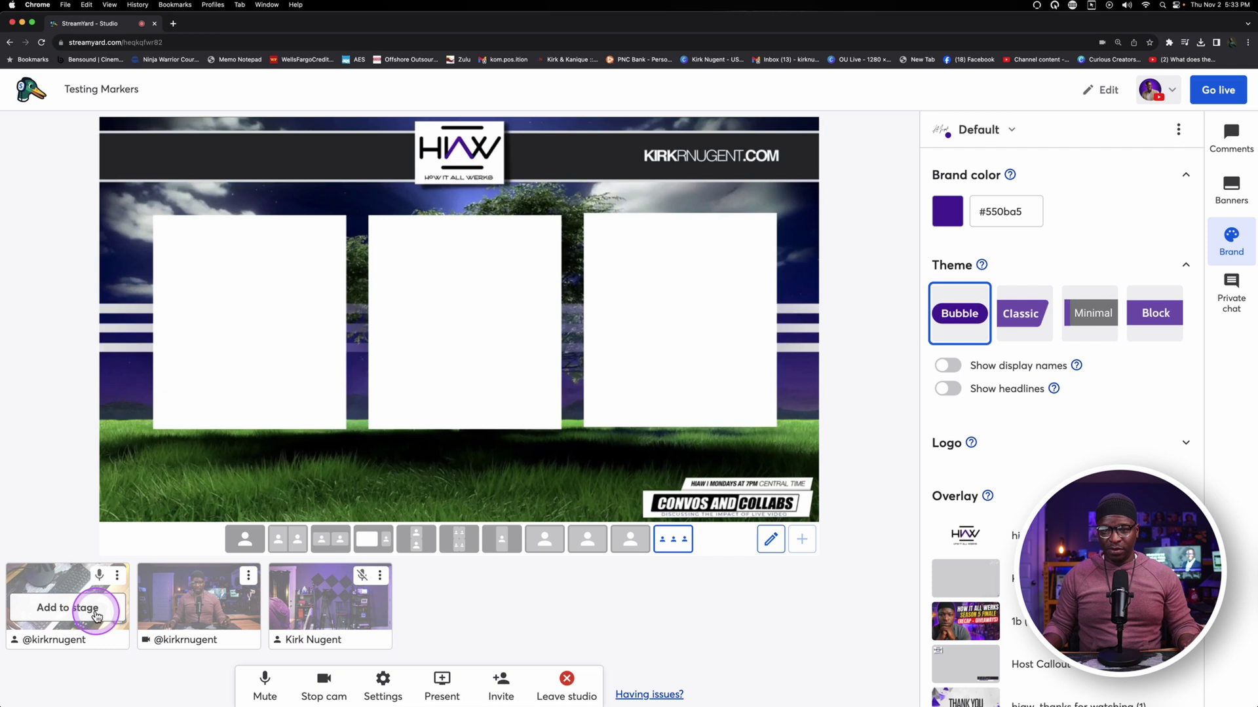
{"action": "left_click", "coordinate": [200, 608]}
{"action": "left_click", "coordinate": [72, 608]}
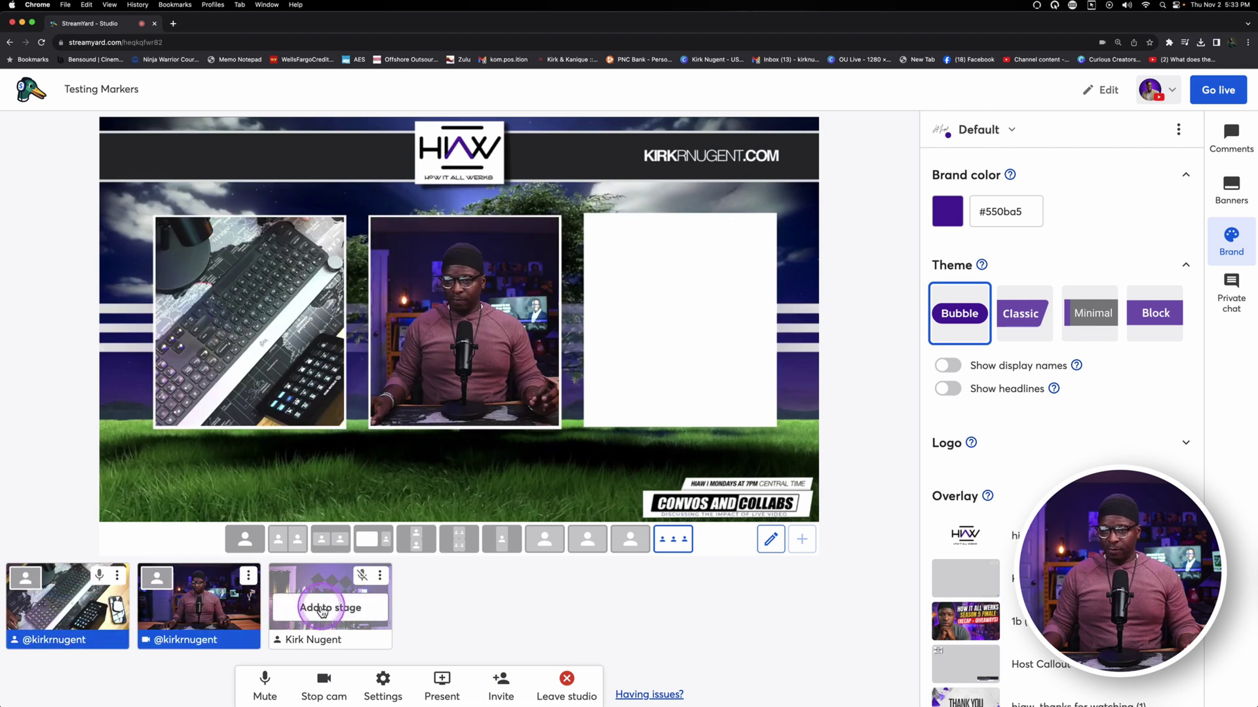
{"action": "left_click", "coordinate": [322, 608]}
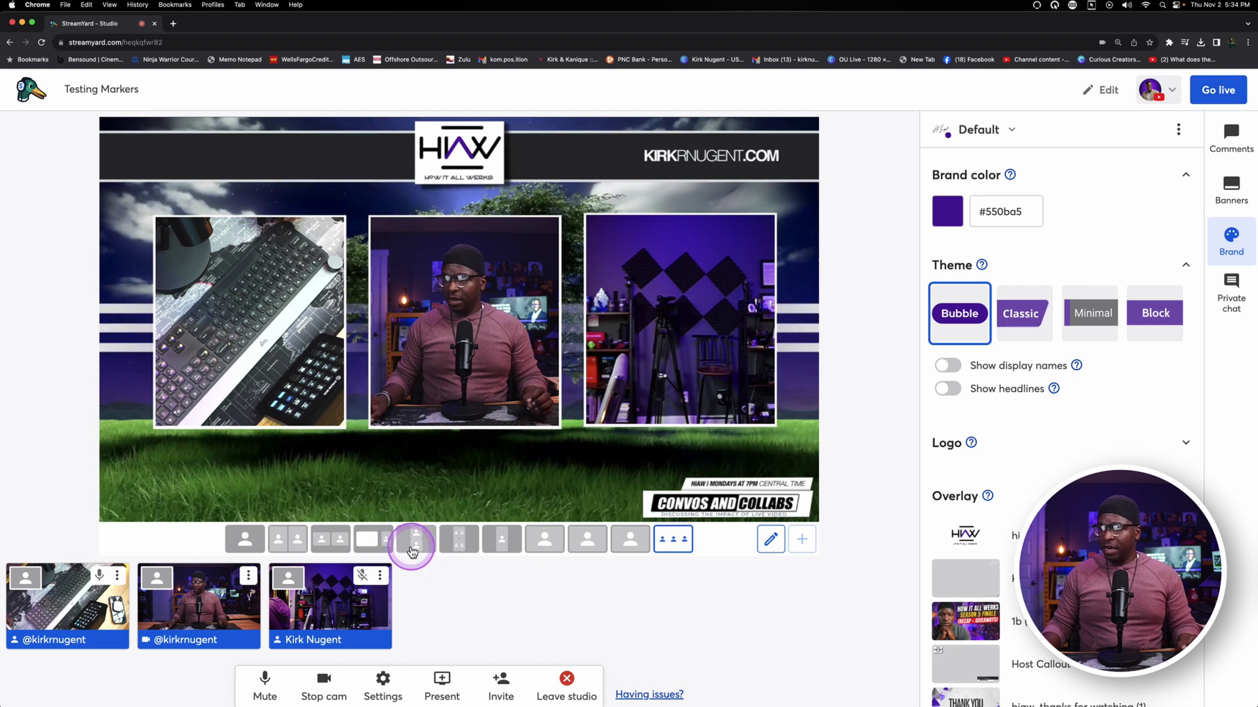
{"action": "left_click", "coordinate": [1213, 95]}
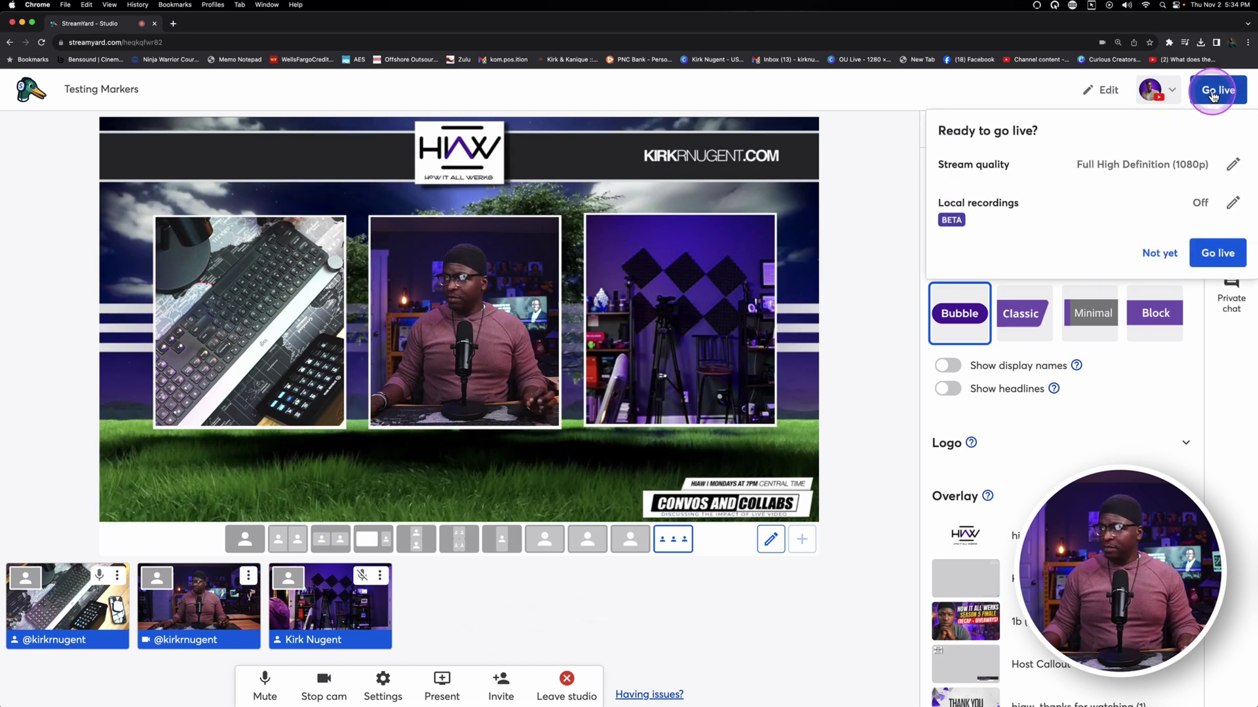
{"action": "left_click", "coordinate": [1216, 251]}
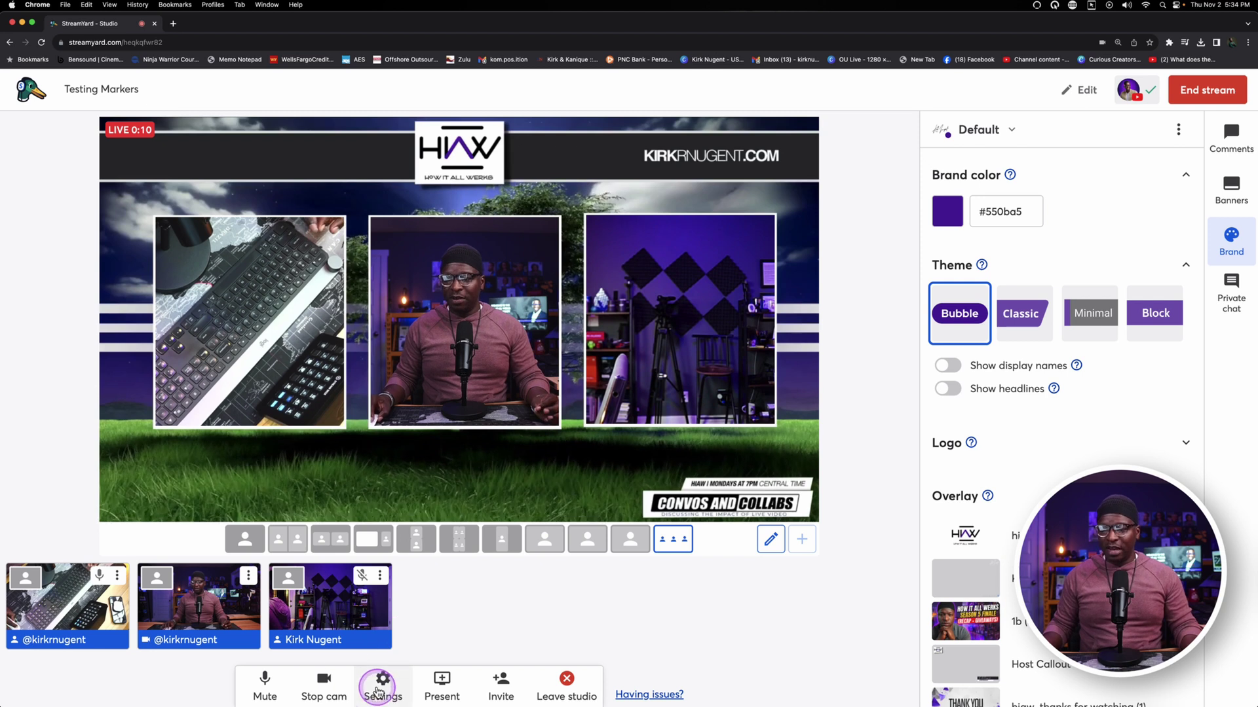
{"action": "left_click", "coordinate": [392, 684]}
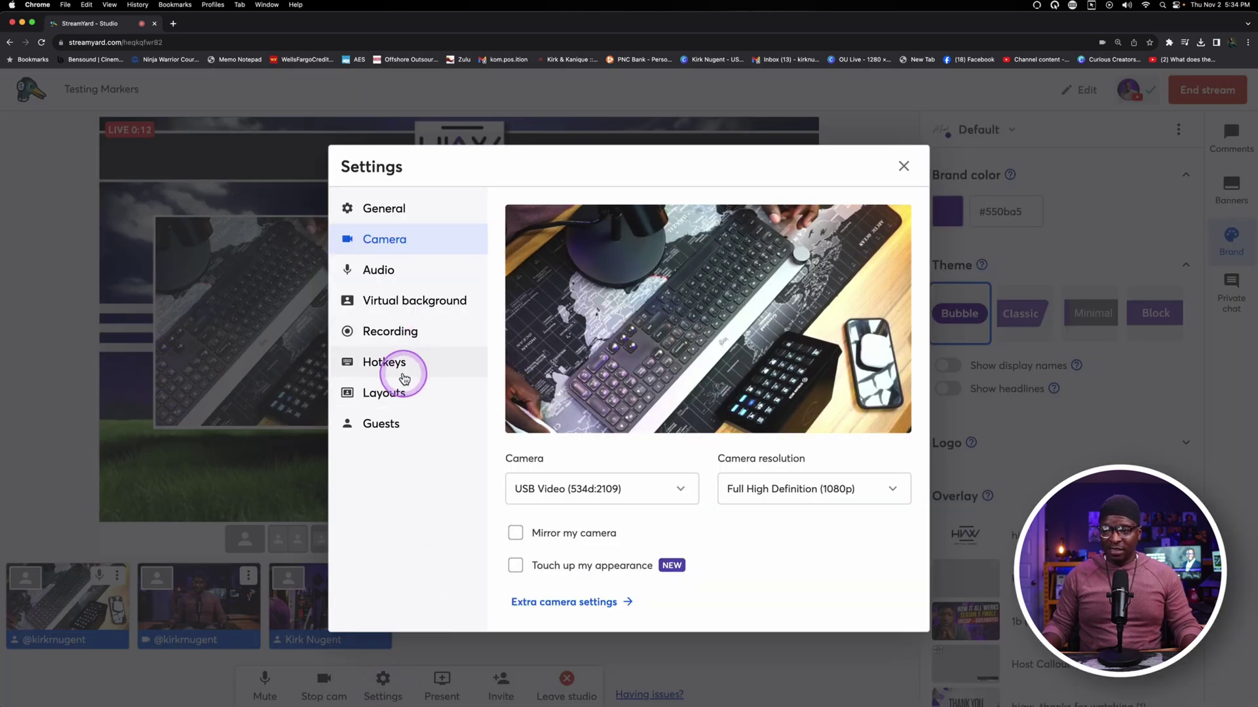
{"action": "left_click", "coordinate": [385, 365]}
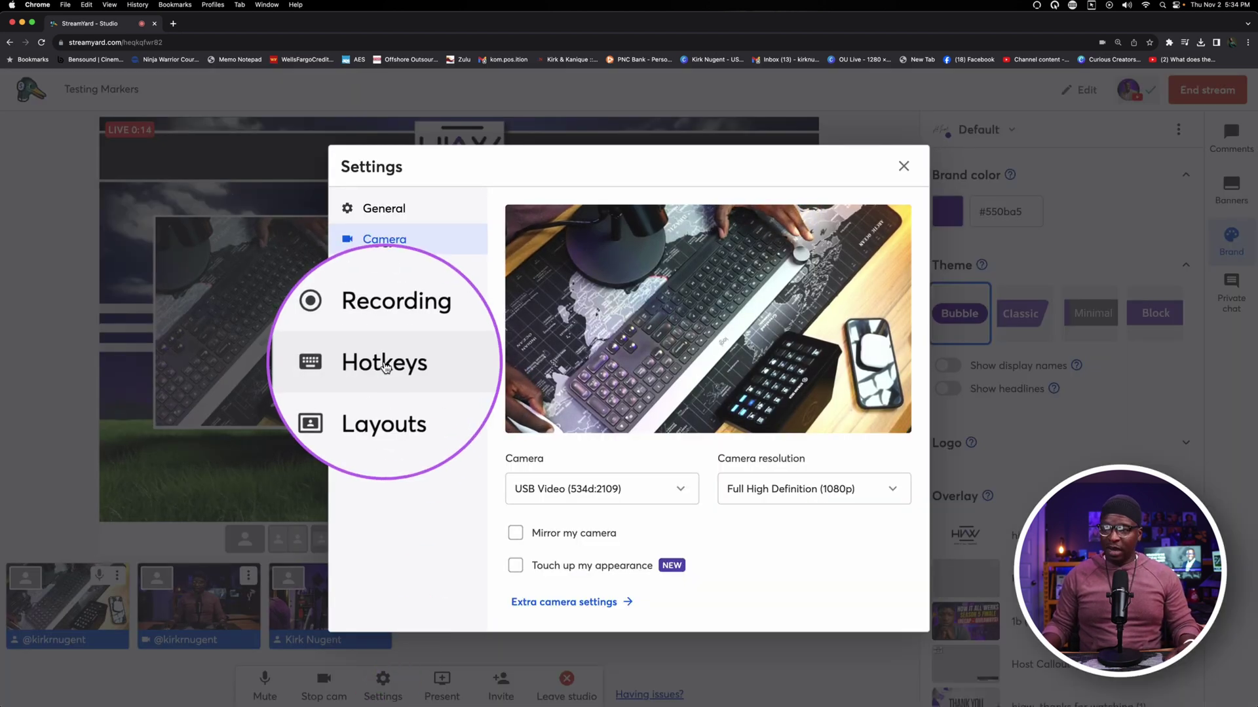
{"action": "left_click", "coordinate": [385, 364]}
{"action": "scroll", "coordinate": [629, 401], "scroll_direction": "down", "scroll_amount": 15}
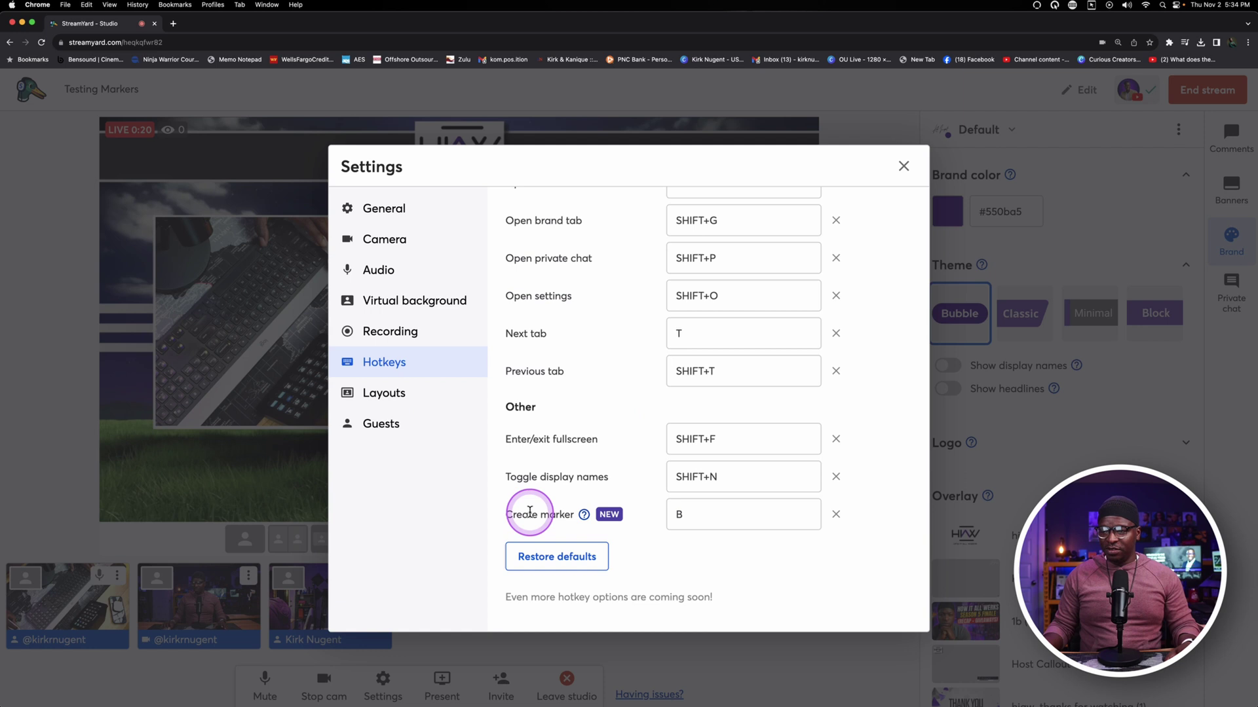
{"action": "mouse_move", "coordinate": [583, 516]}
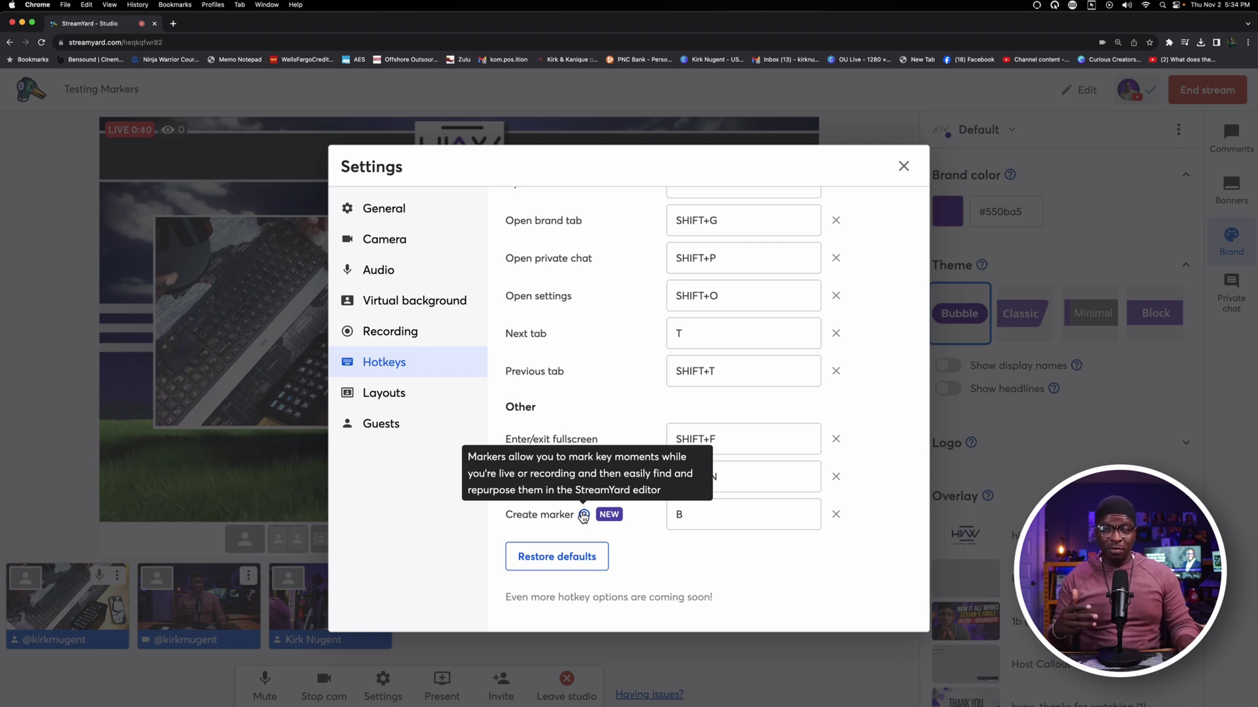
{"action": "left_click", "coordinate": [600, 519]}
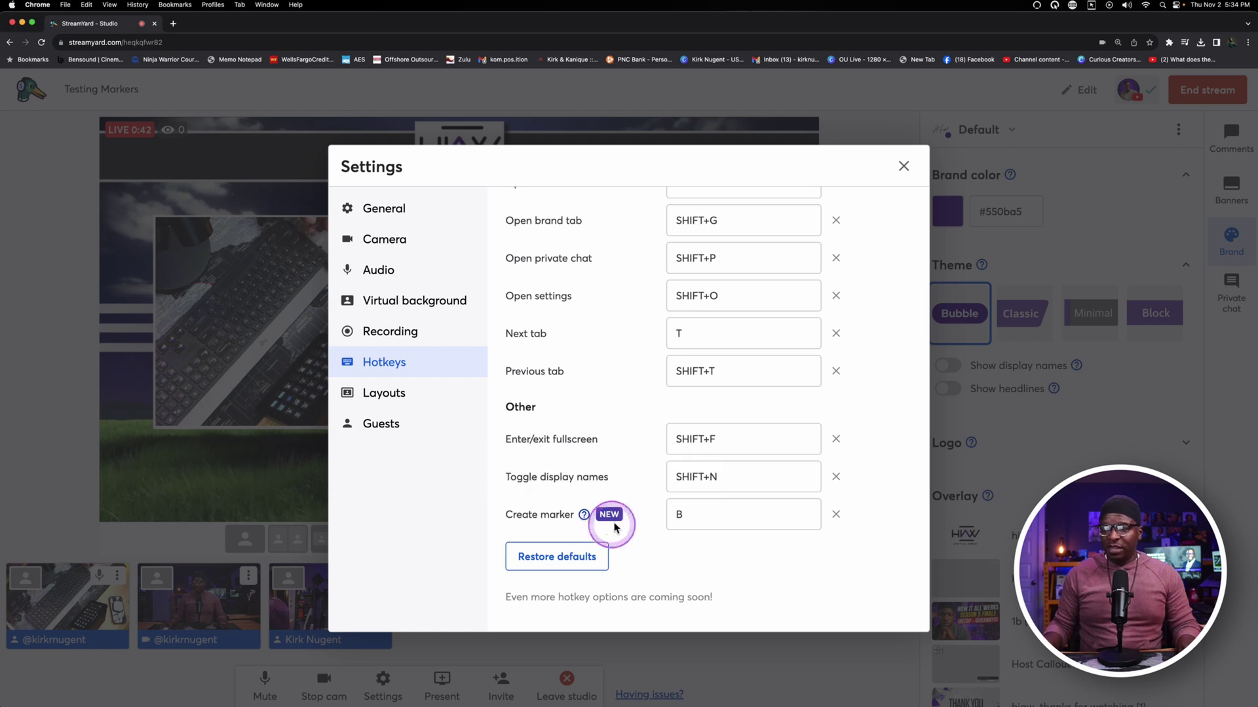
{"action": "left_click", "coordinate": [705, 520]}
{"action": "left_click", "coordinate": [682, 521]}
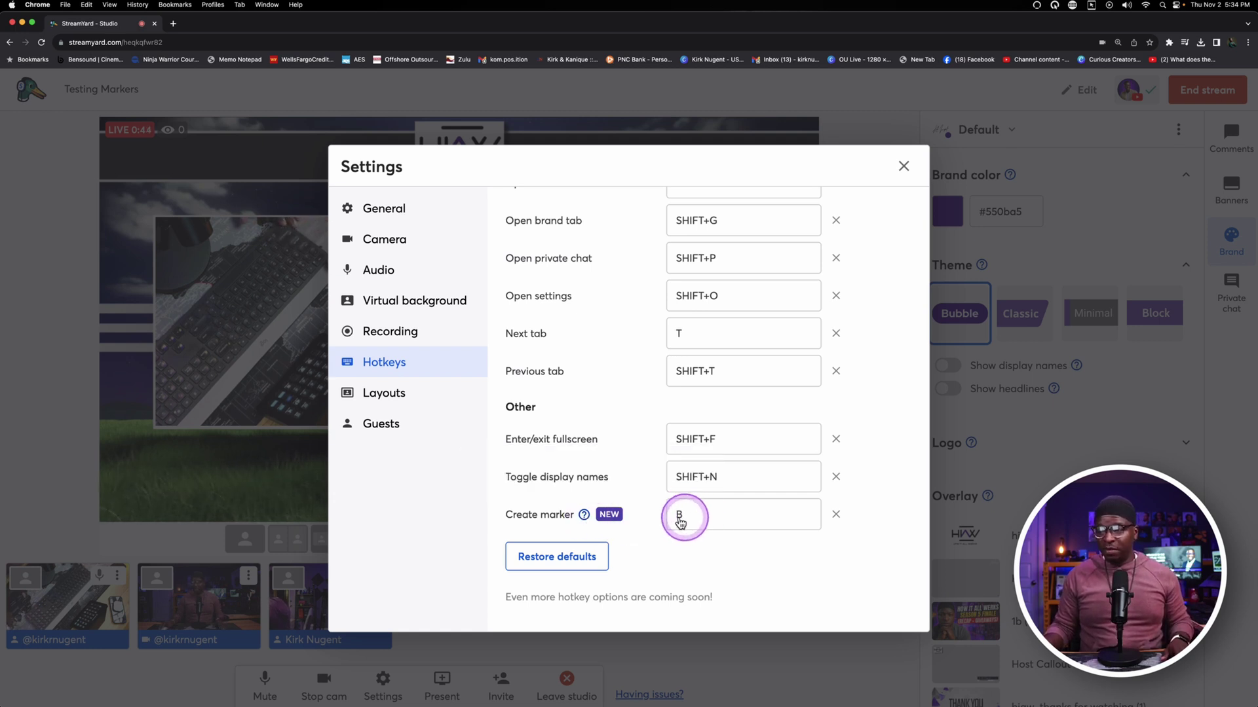
{"action": "left_click", "coordinate": [795, 344]}
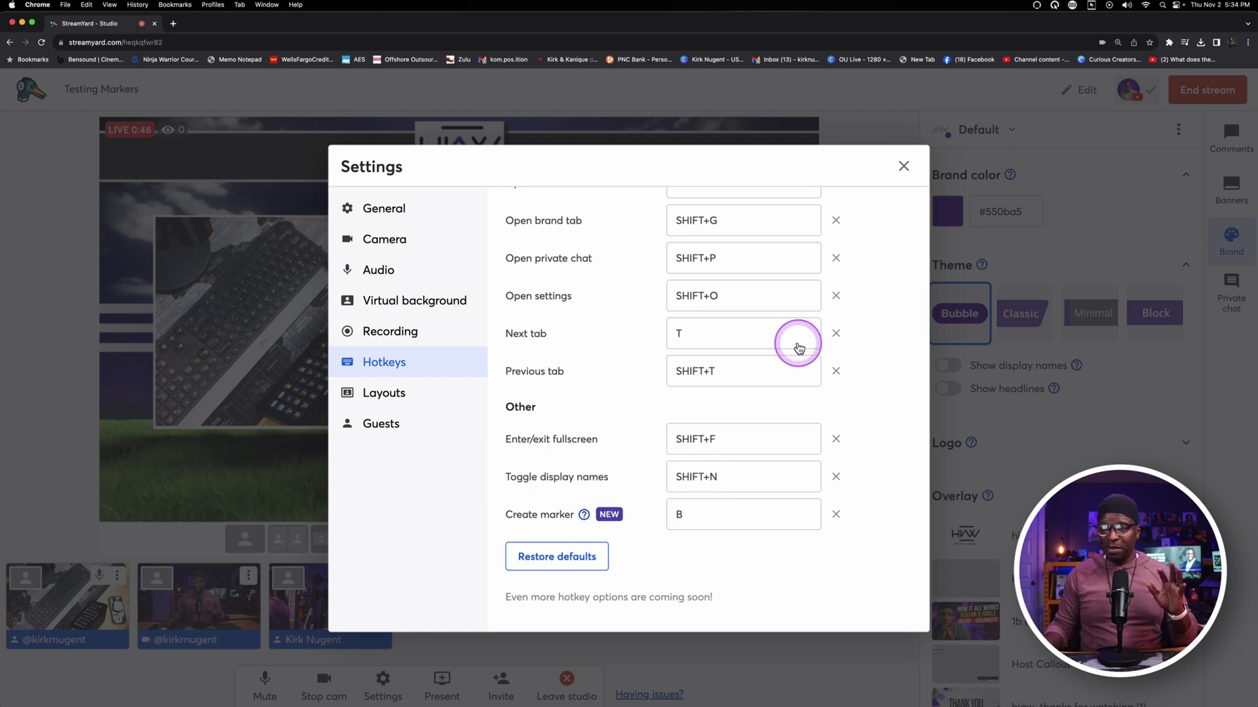
{"action": "left_click", "coordinate": [941, 166]}
{"action": "left_click", "coordinate": [904, 169]}
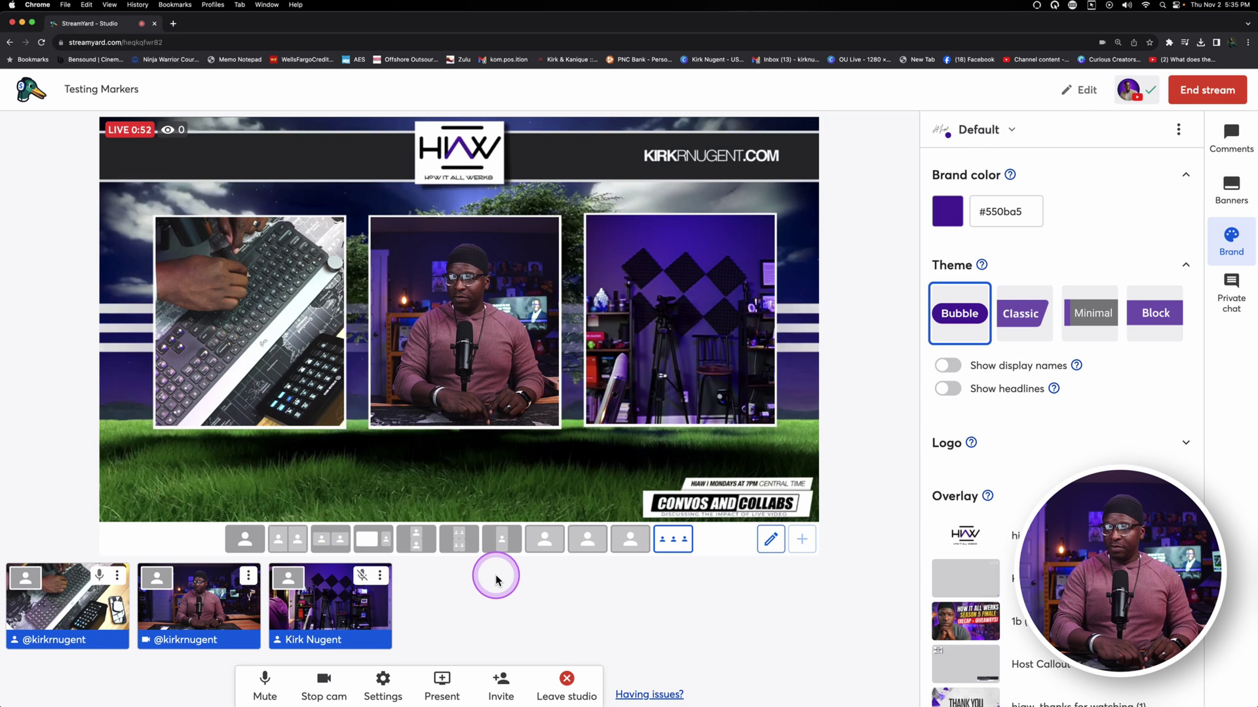
- Drop a marker at 0:52 of the live Testing Markers broadcast
{"action": "key", "text": "m"}
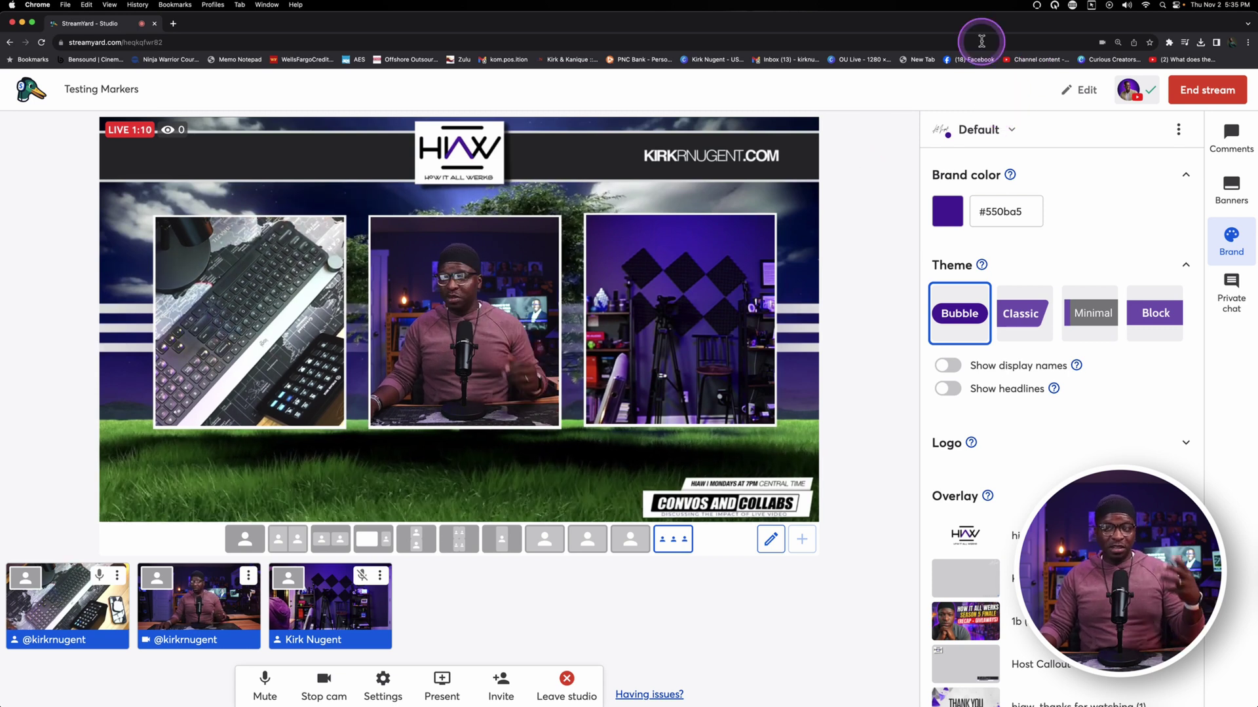
{"action": "double_click", "coordinate": [1013, 28]}
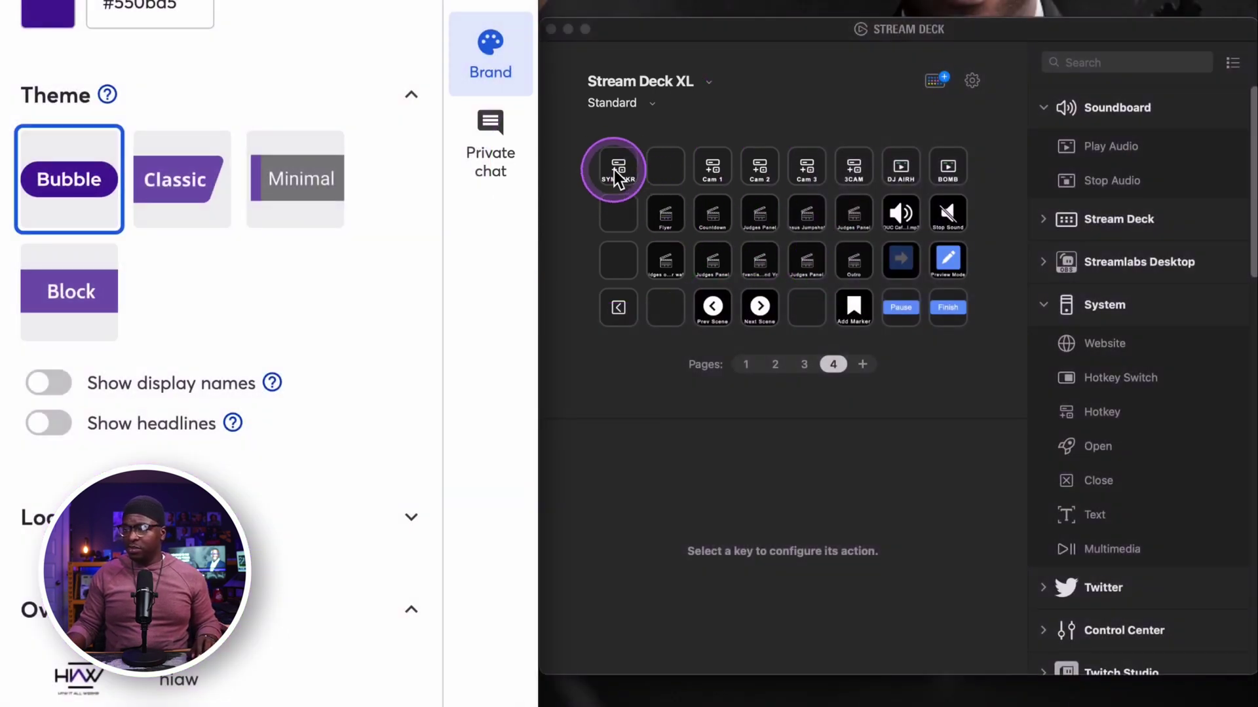
{"action": "left_click", "coordinate": [615, 169]}
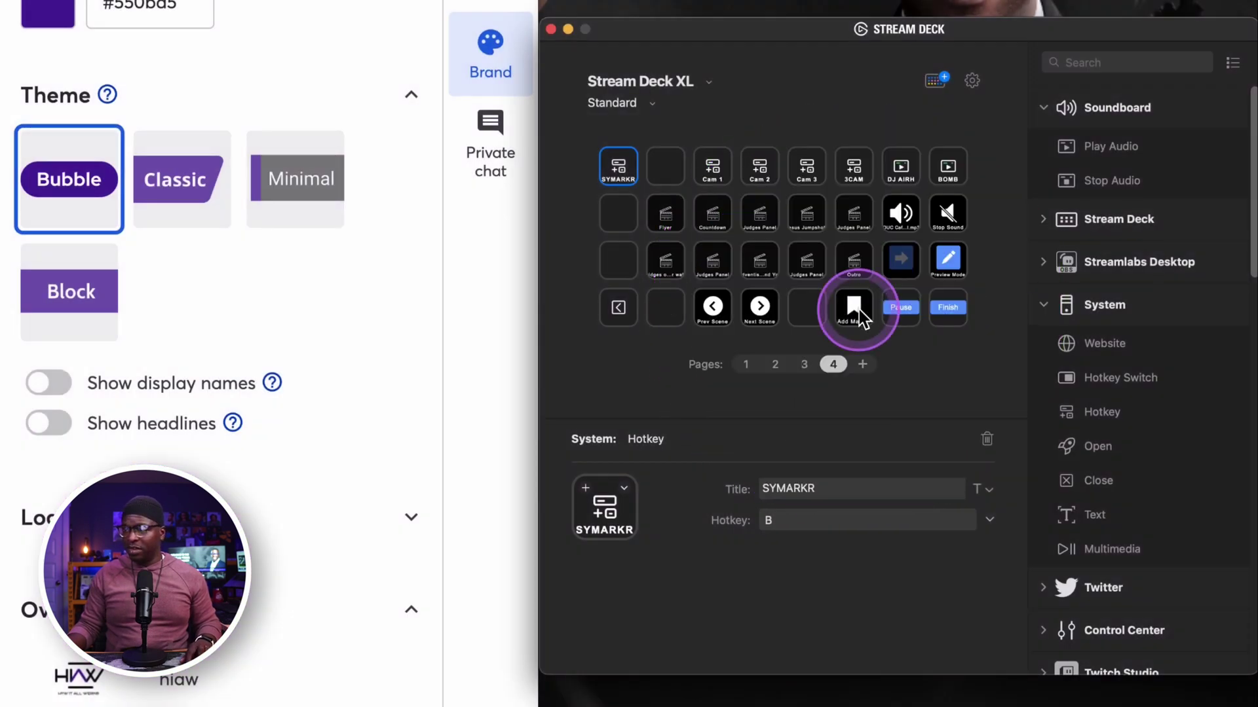
{"action": "left_click", "coordinate": [852, 308]}
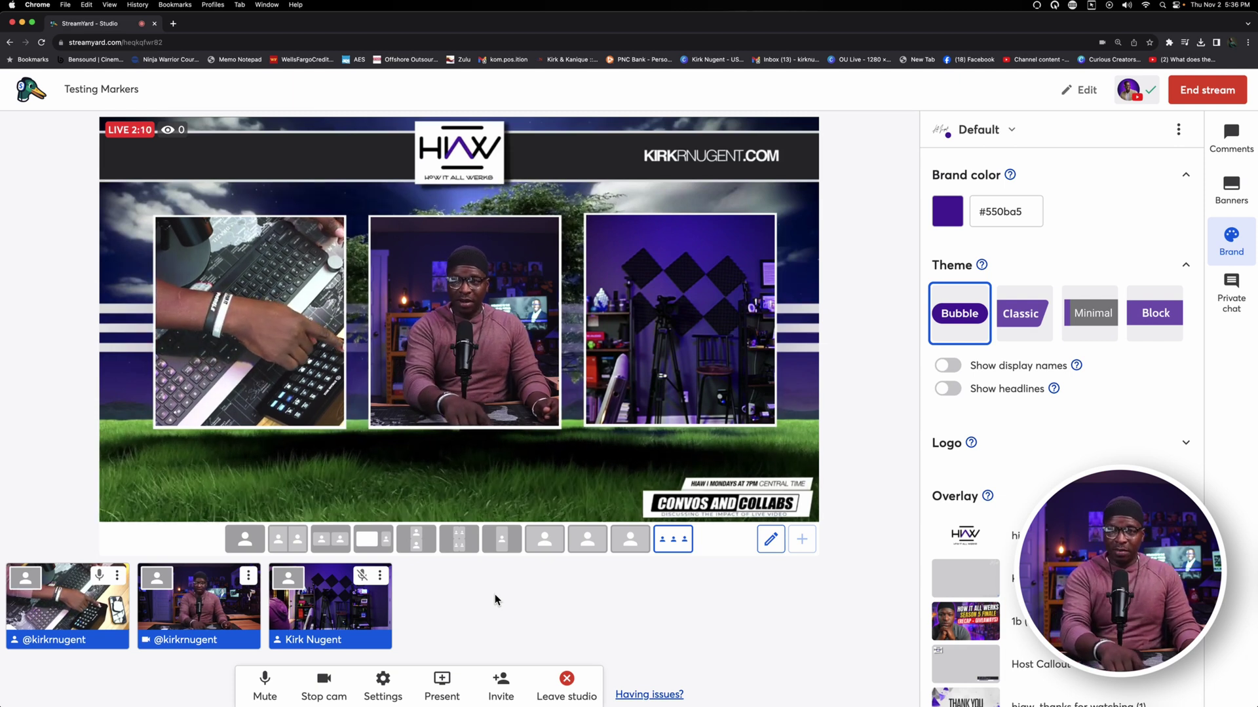
- Add a second marker at 2:11, then start ending the live stream
{"action": "key", "text": "m"}
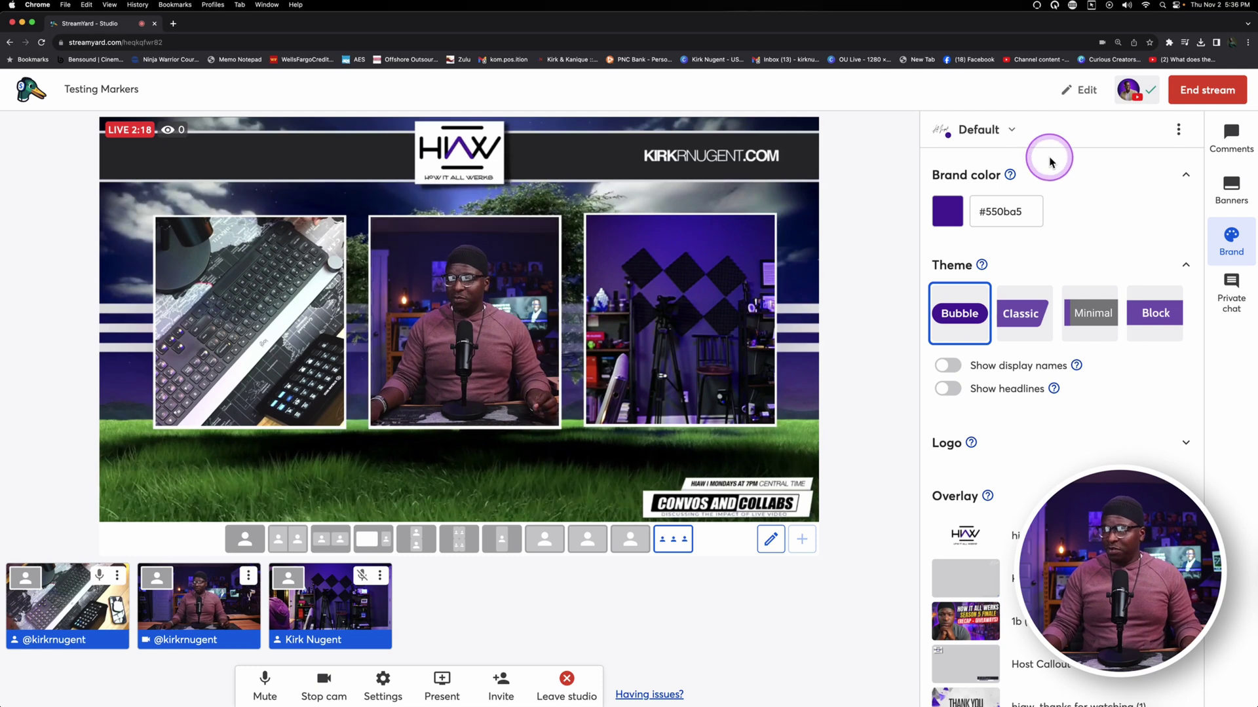
{"action": "left_click", "coordinate": [1209, 89]}
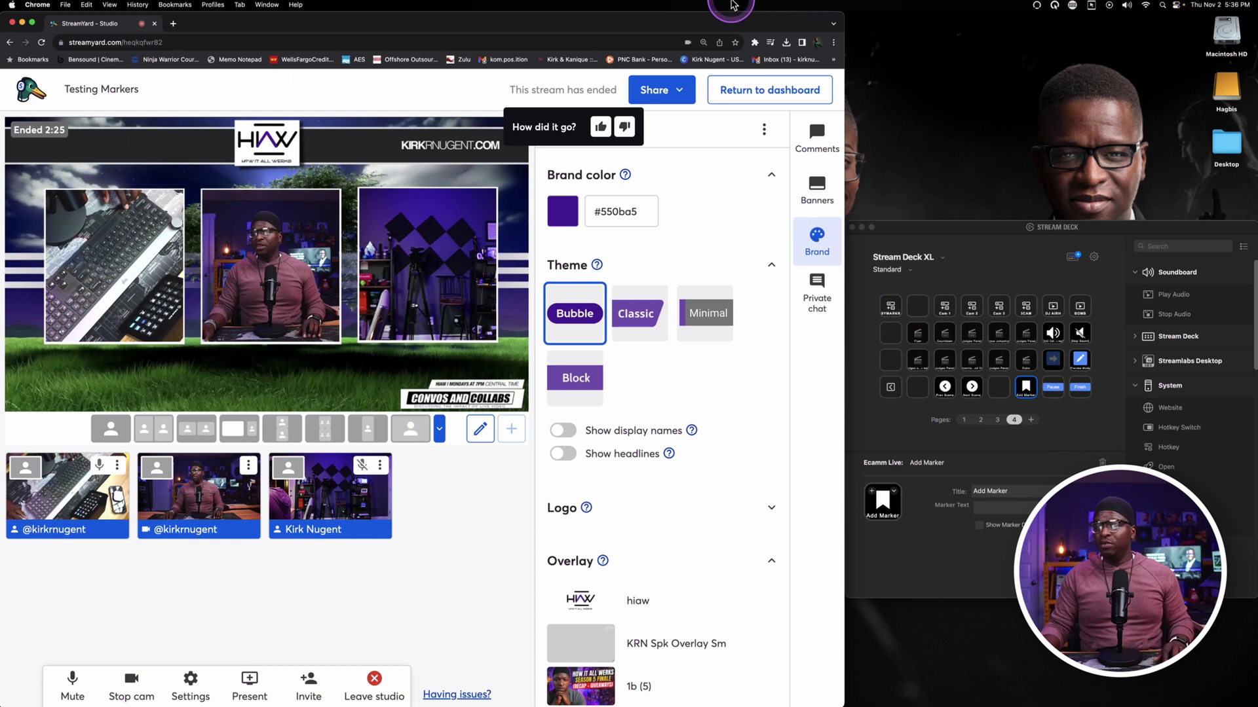
- Maximize the StreamYard browser window so it covers the Stream Deck window
{"action": "double_click", "coordinate": [696, 20]}
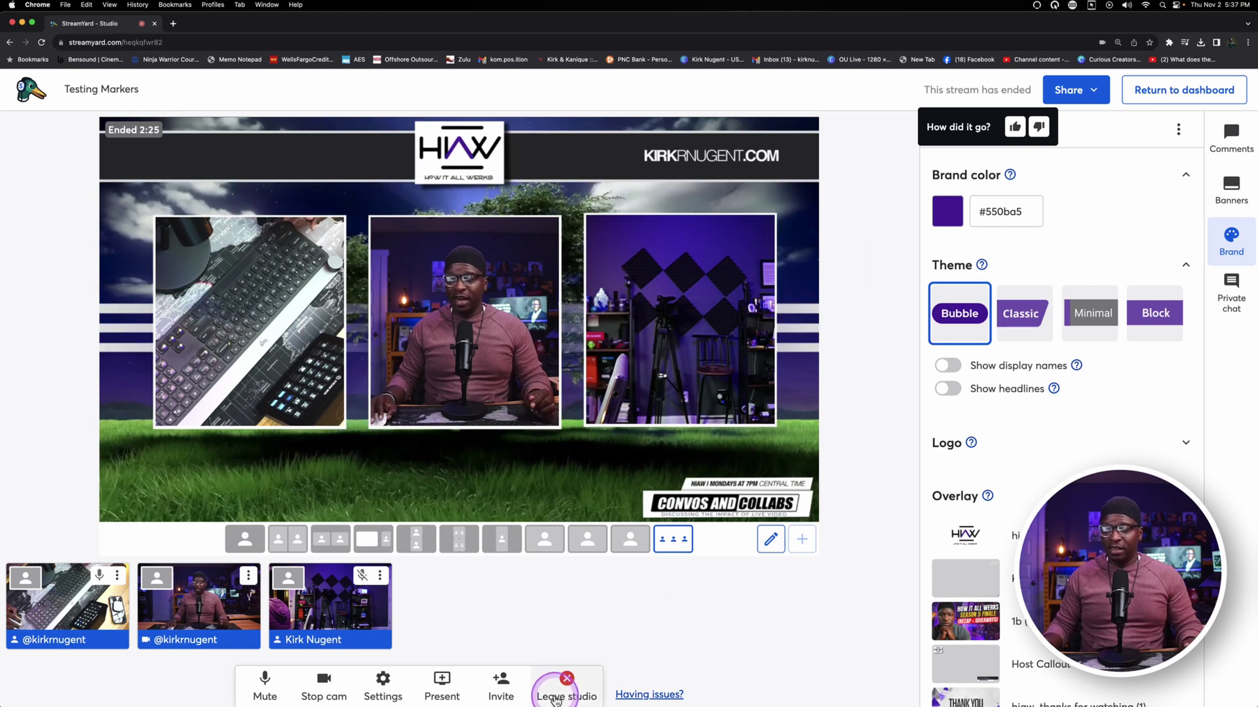
- Leave the ended studio and go to the Library showing the 02:23 Testing Markers recording
{"action": "left_click", "coordinate": [567, 681]}
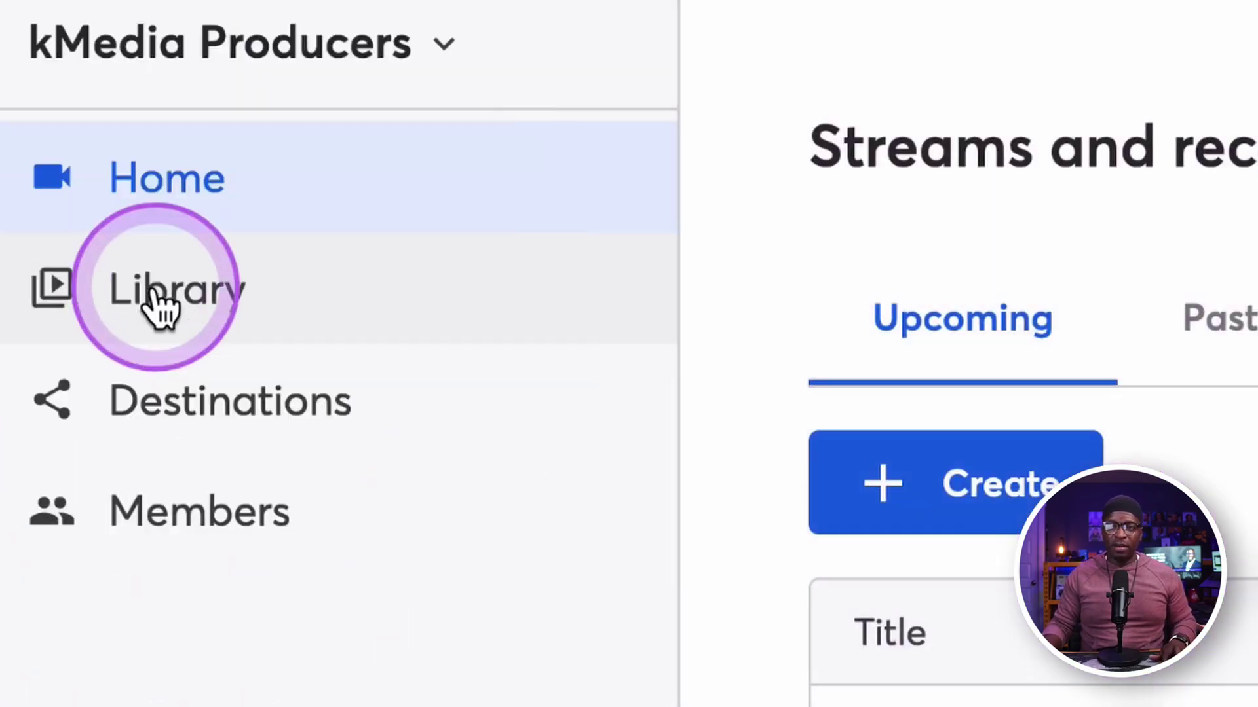
{"action": "left_click", "coordinate": [159, 303]}
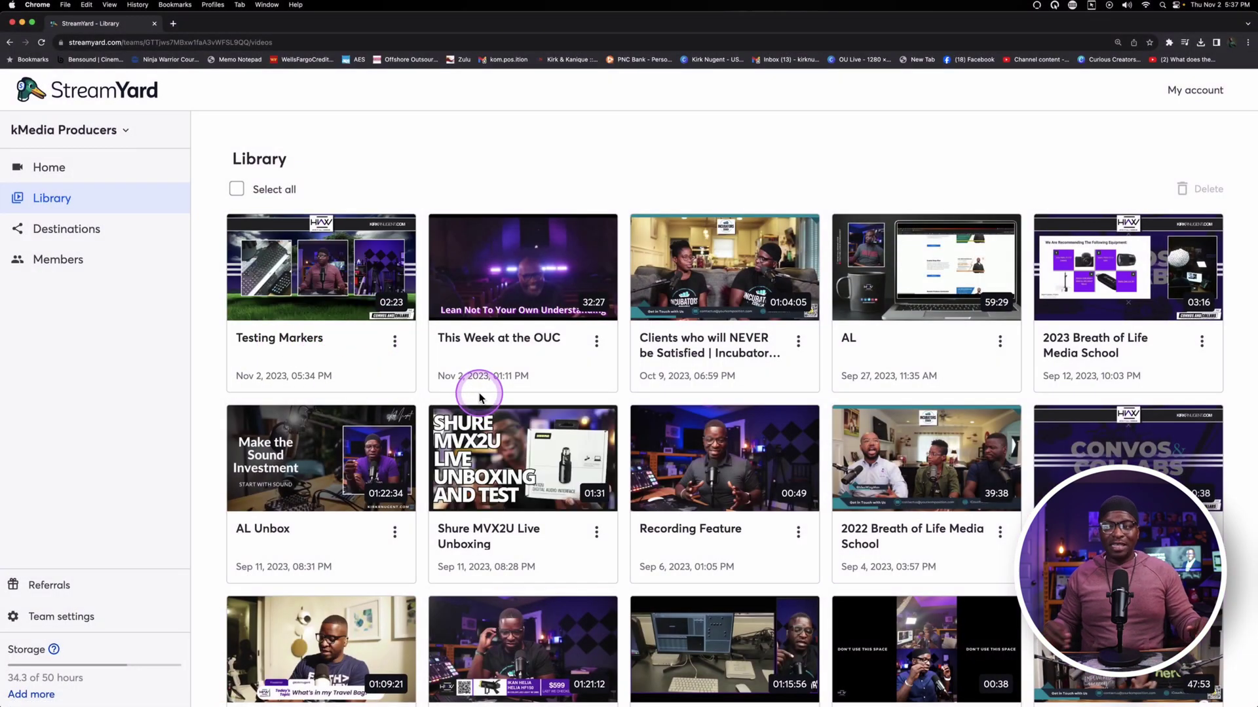
{"action": "mouse_move", "coordinate": [500, 328]}
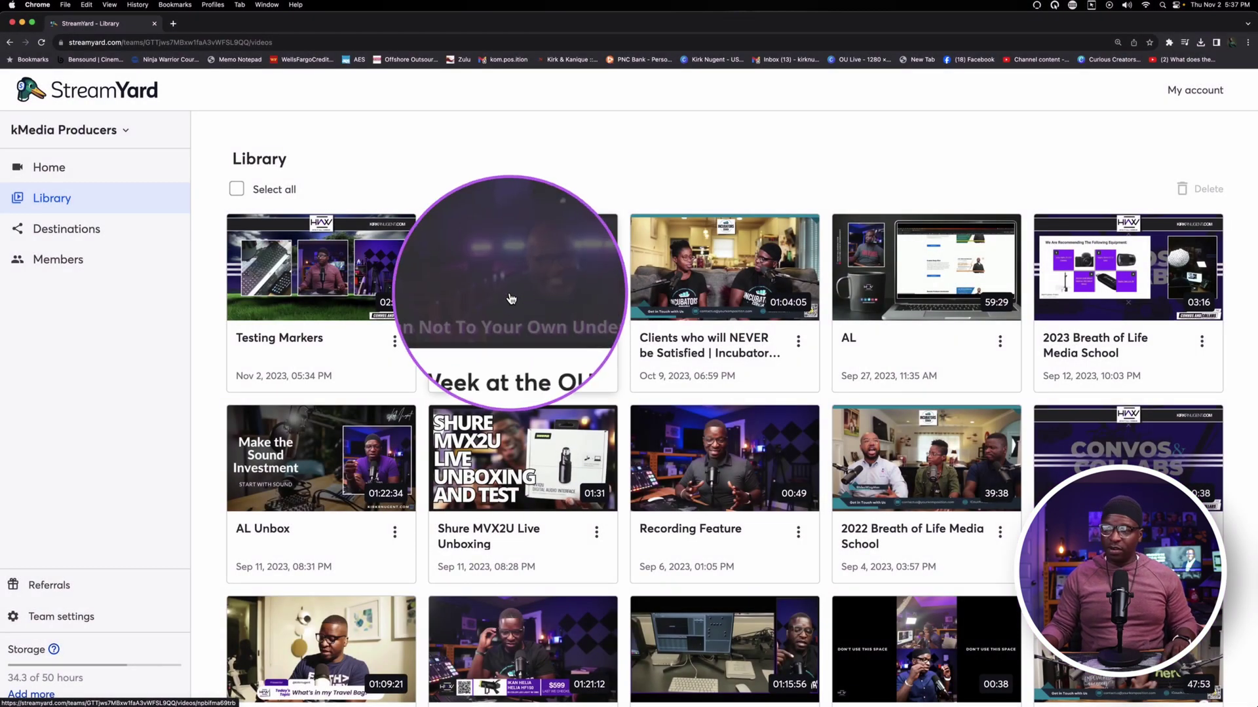
- Open and pause This Week at the OUC, then bring up its Edit & Repurpose formats
{"action": "left_click", "coordinate": [512, 293]}
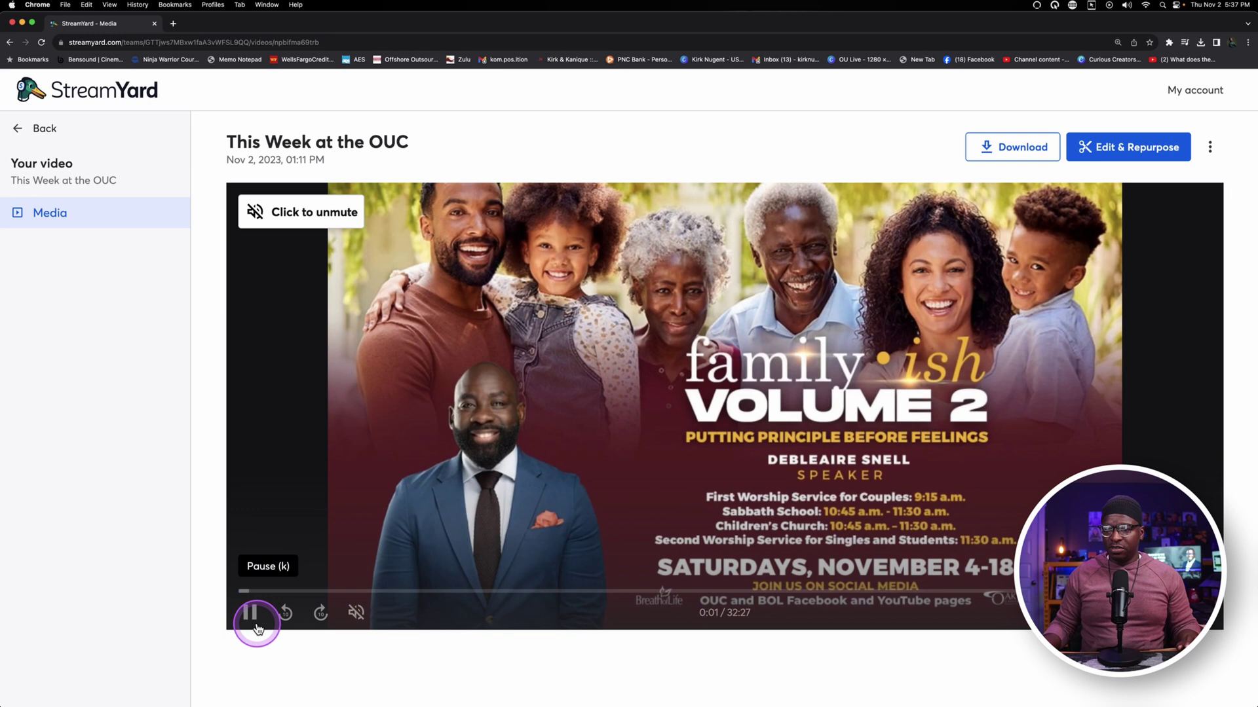
{"action": "left_click", "coordinate": [249, 611]}
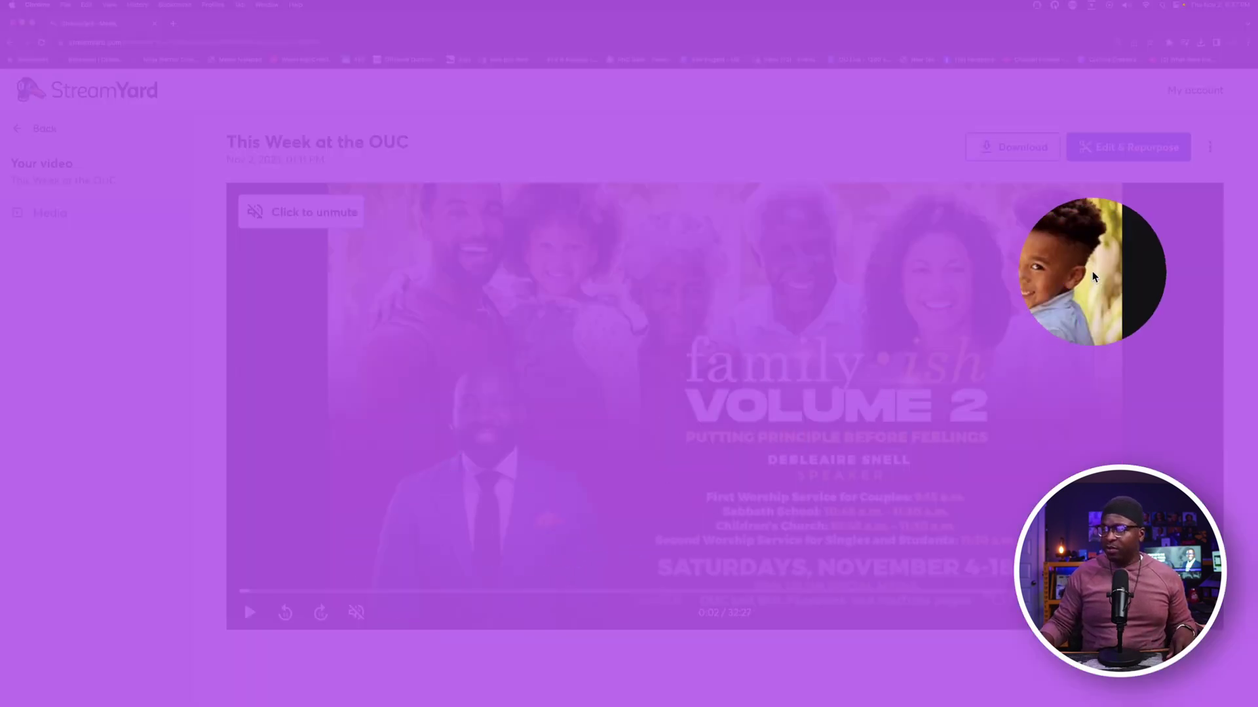
{"action": "left_click", "coordinate": [1113, 148]}
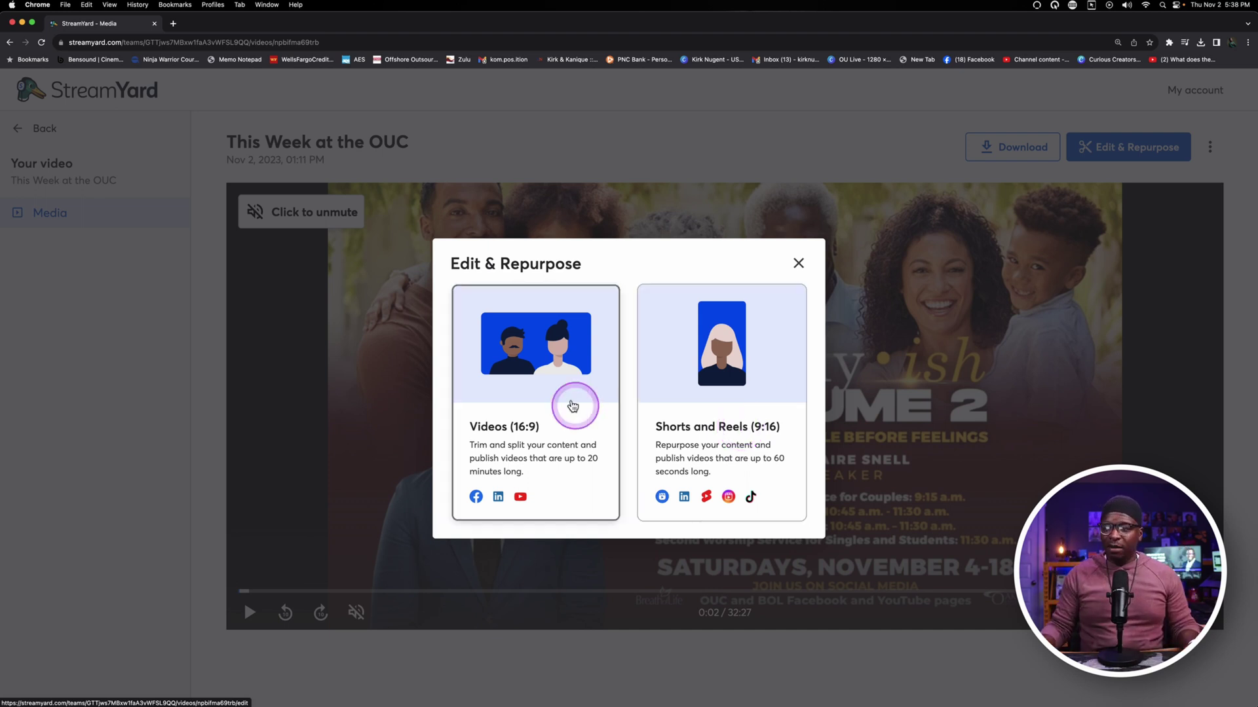
- Open This Week at the OUC in the 16:9 editor and jump to the 1:18.4 marker
{"action": "left_click", "coordinate": [525, 401]}
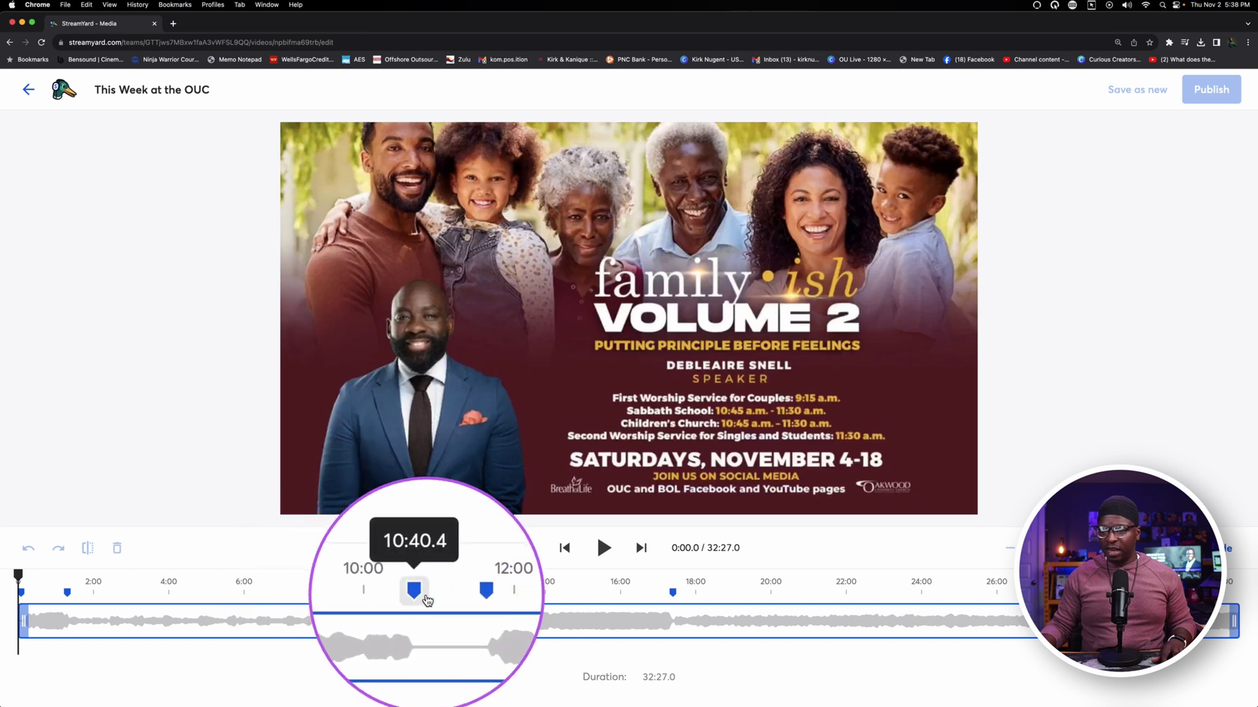
{"action": "left_click", "coordinate": [672, 592]}
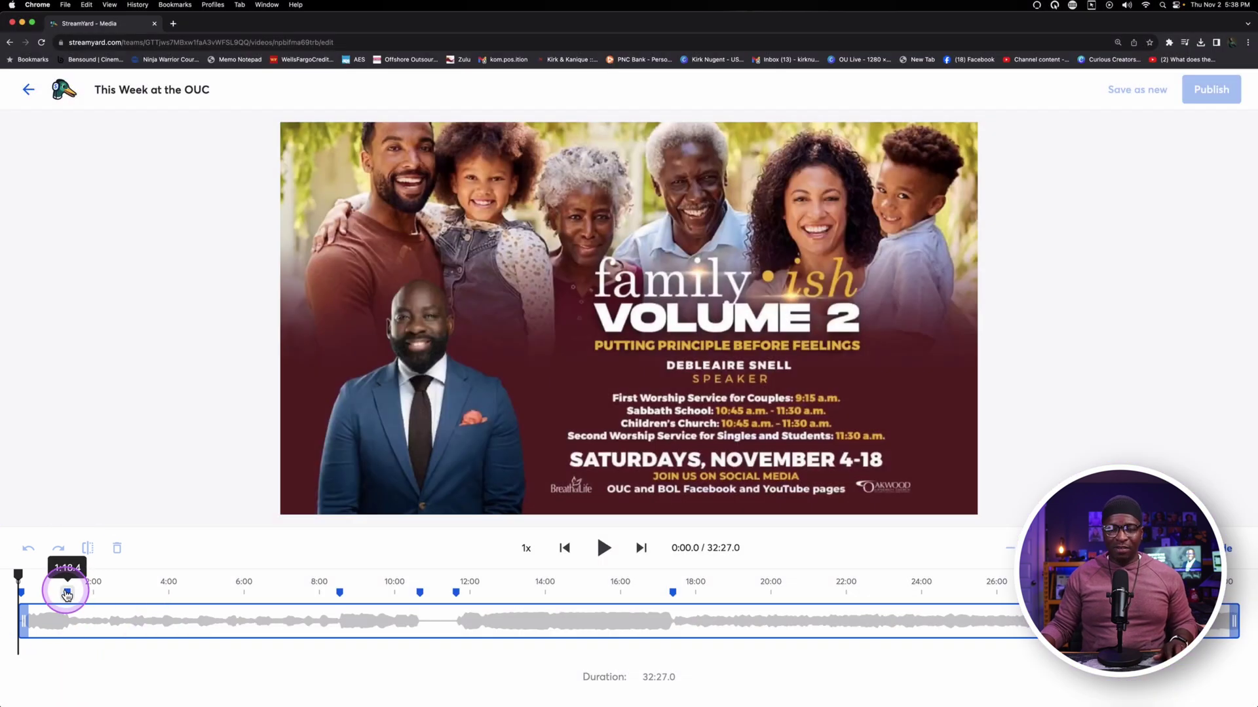
{"action": "left_click", "coordinate": [68, 593]}
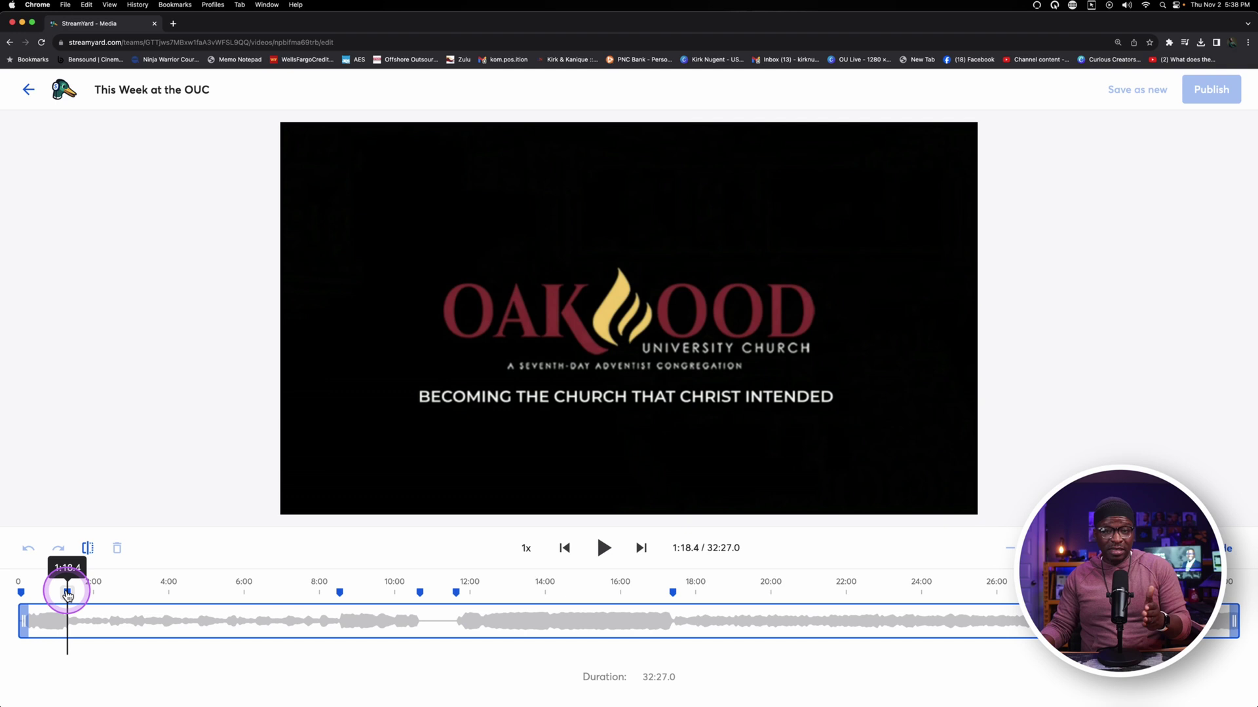
{"action": "left_click", "coordinate": [68, 593]}
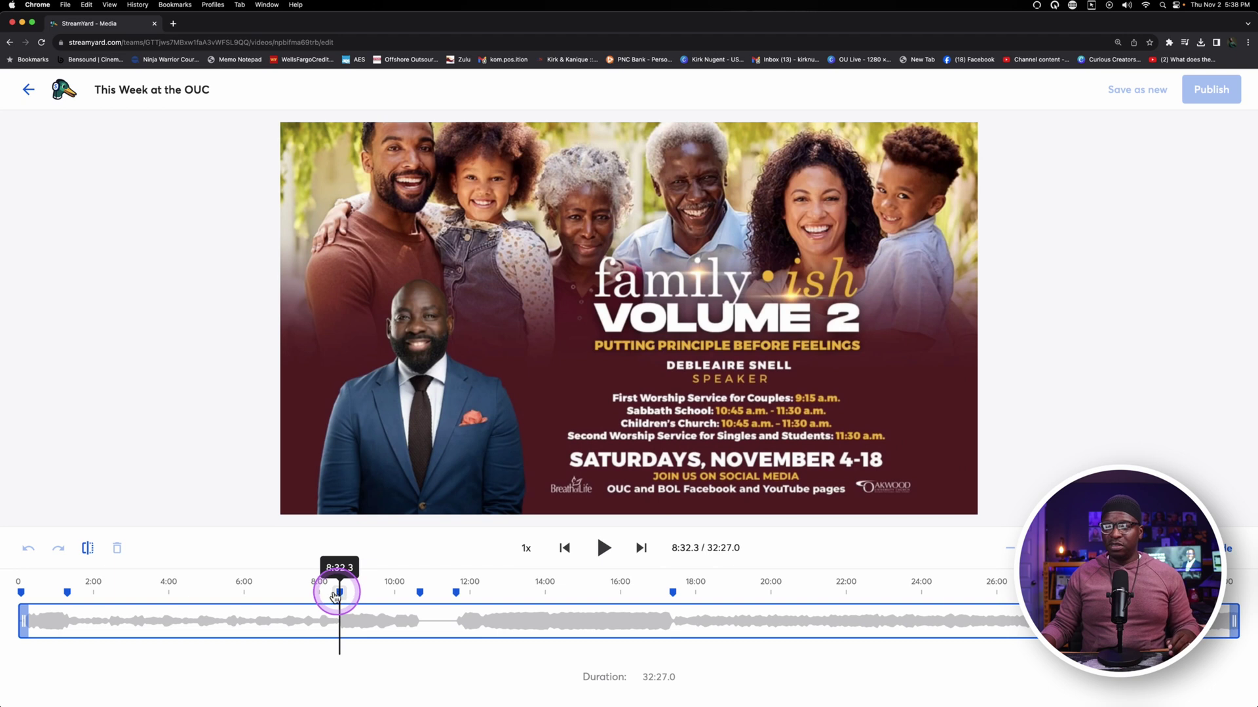
- Move the playhead to about 7:13, the 10:40 marker, then back to 10:11.9
{"action": "left_click", "coordinate": [290, 607]}
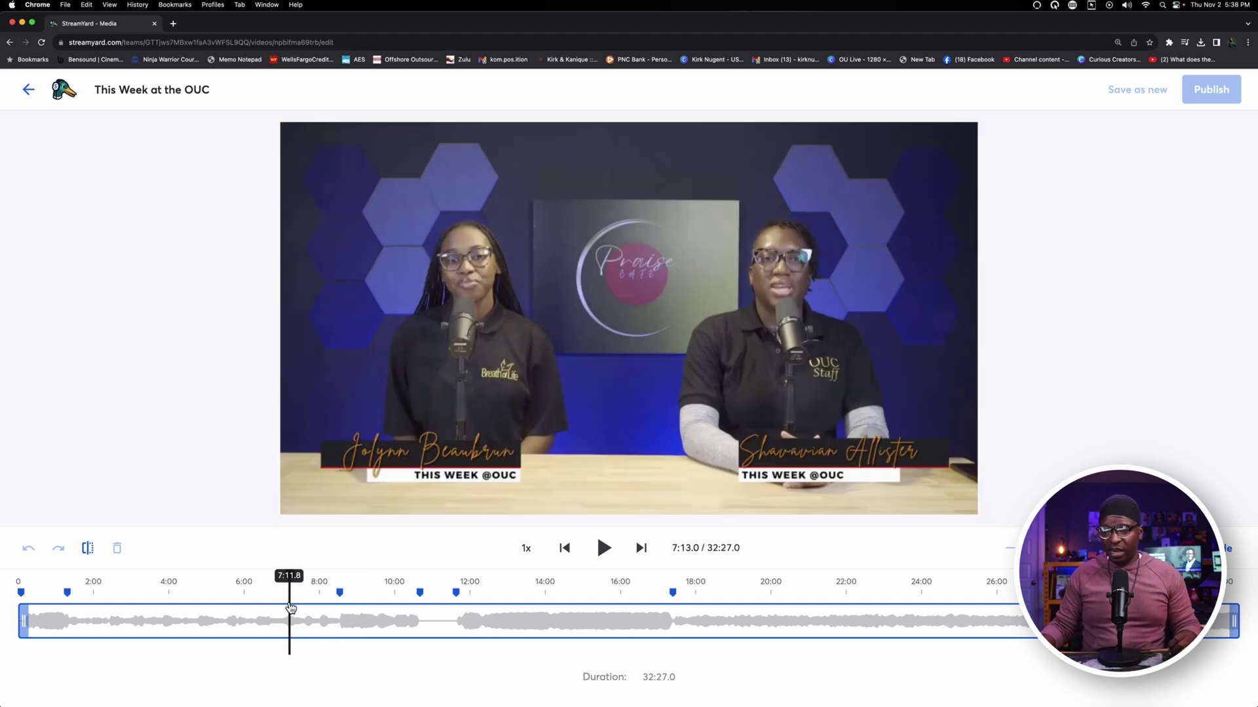
{"action": "left_click", "coordinate": [417, 593]}
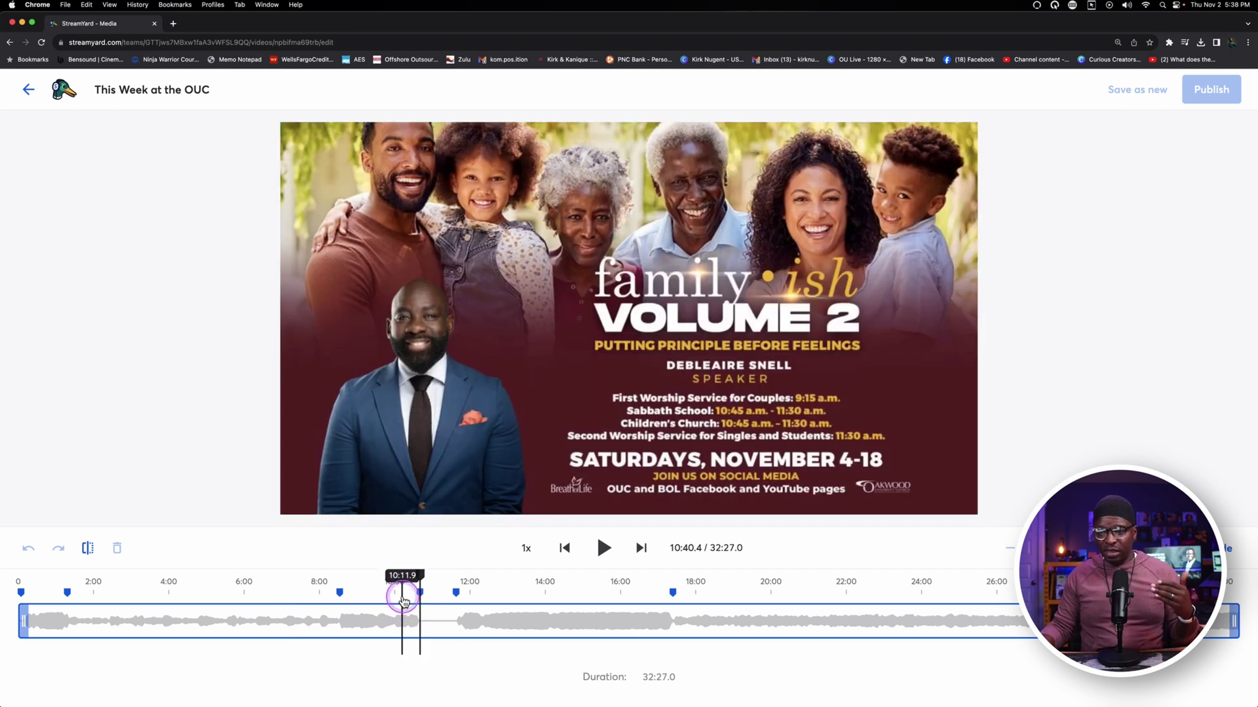
{"action": "left_click", "coordinate": [403, 601]}
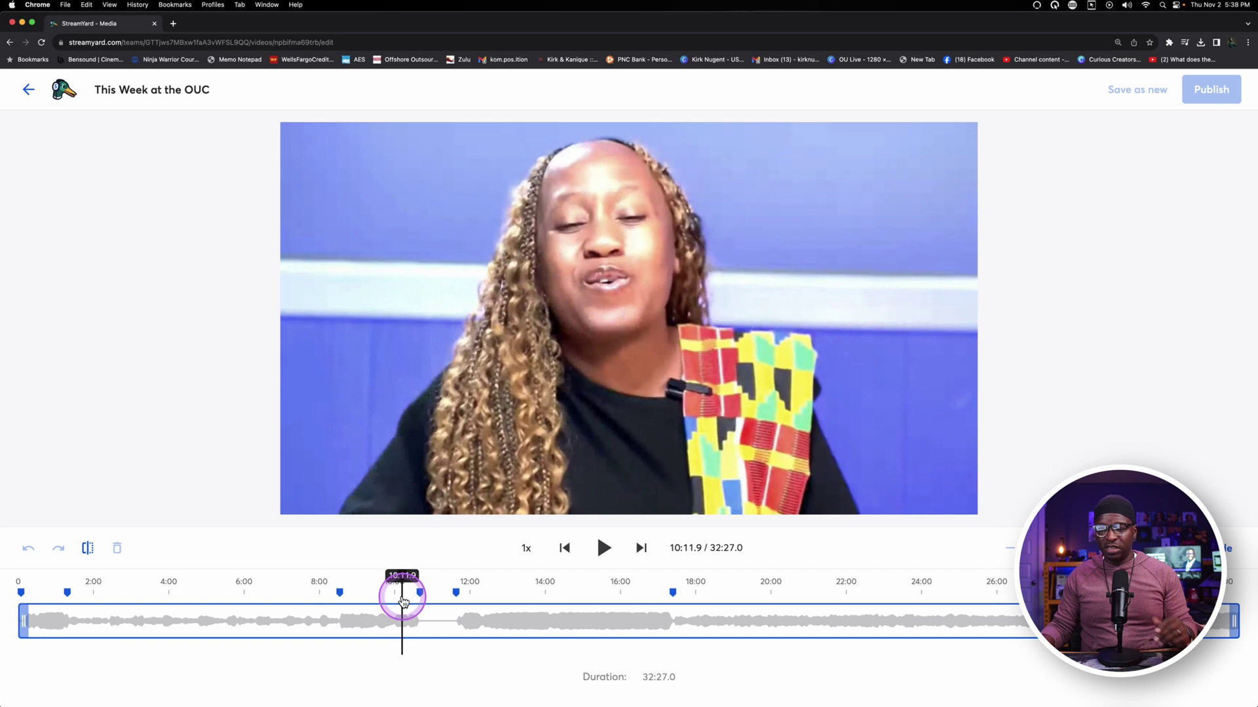
{"action": "left_click", "coordinate": [435, 600]}
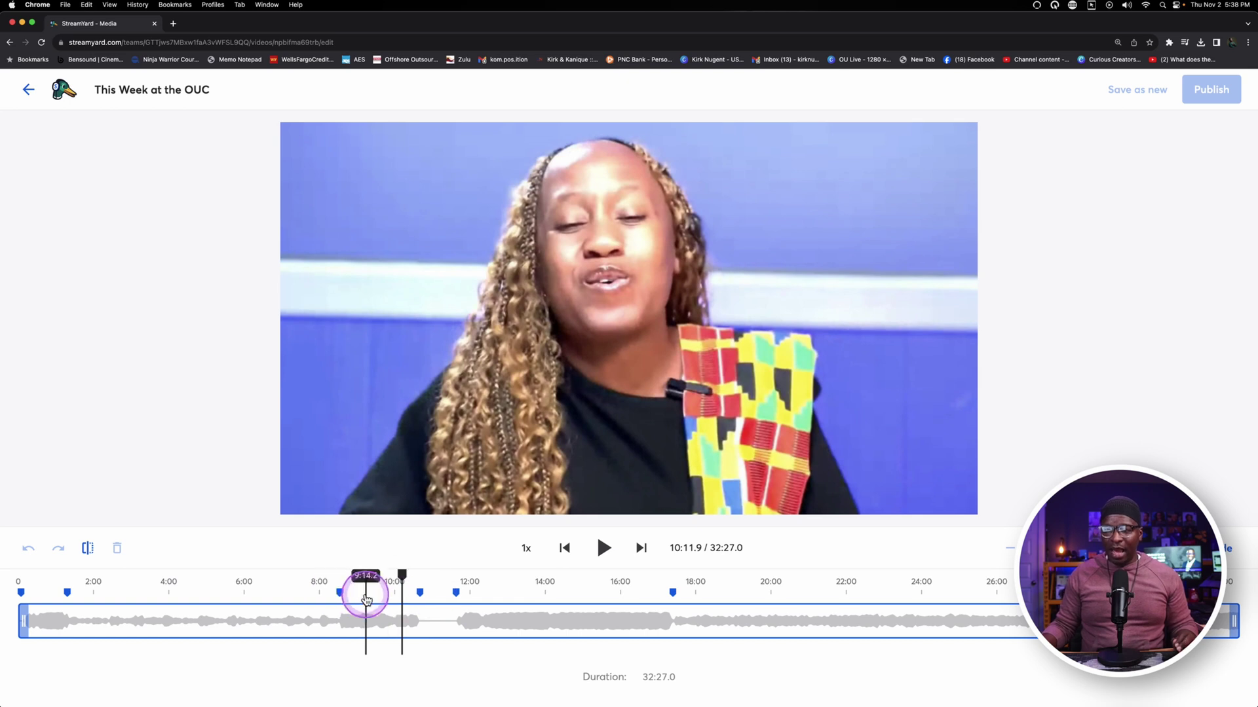
- Trim the clip to start near 10:26 and end at 11:51.5, giving 1:25.5
{"action": "left_click_drag", "start_coordinate": [24, 617], "coordinate": [416, 618]}
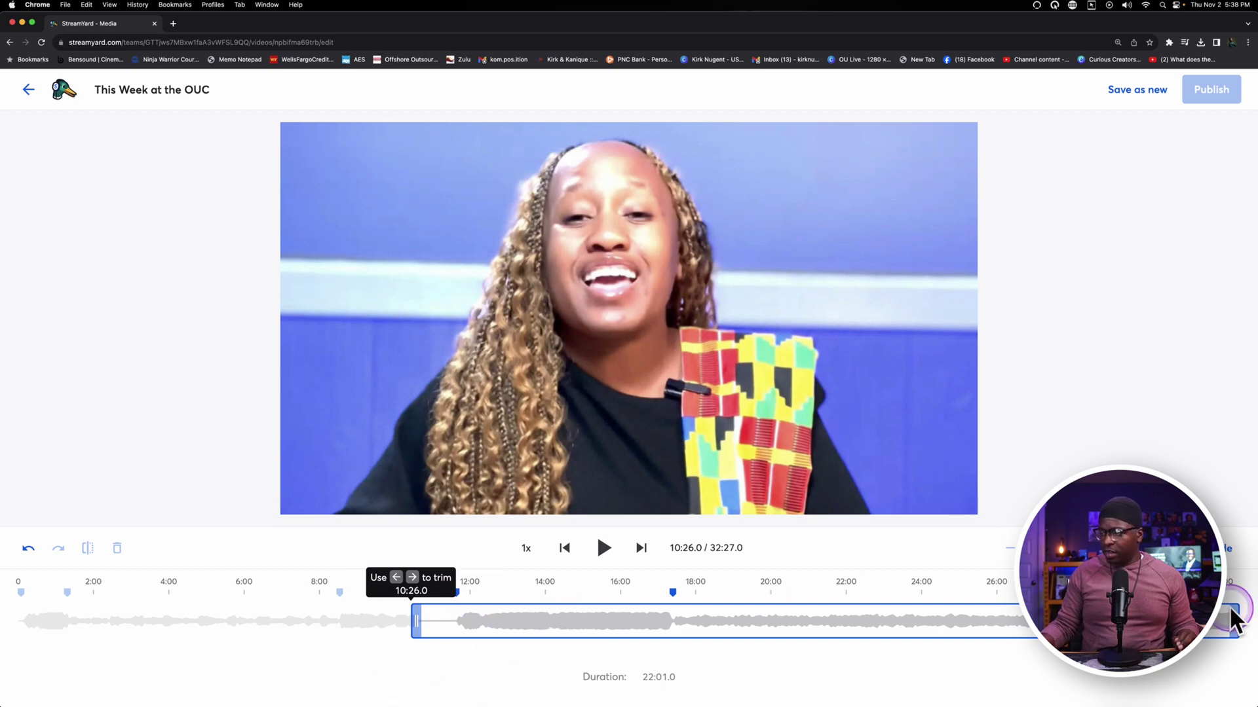
{"action": "left_click_drag", "start_coordinate": [1232, 617], "coordinate": [456, 623]}
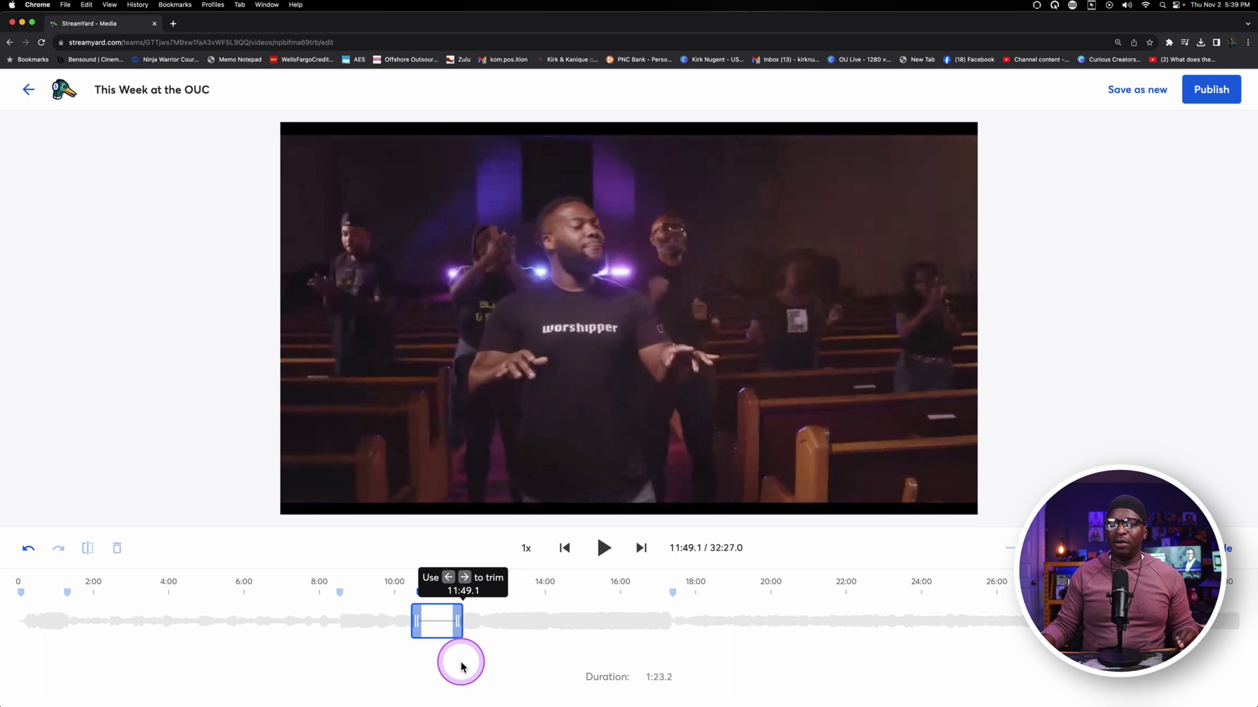
{"action": "left_click_drag", "start_coordinate": [453, 617], "coordinate": [463, 618]}
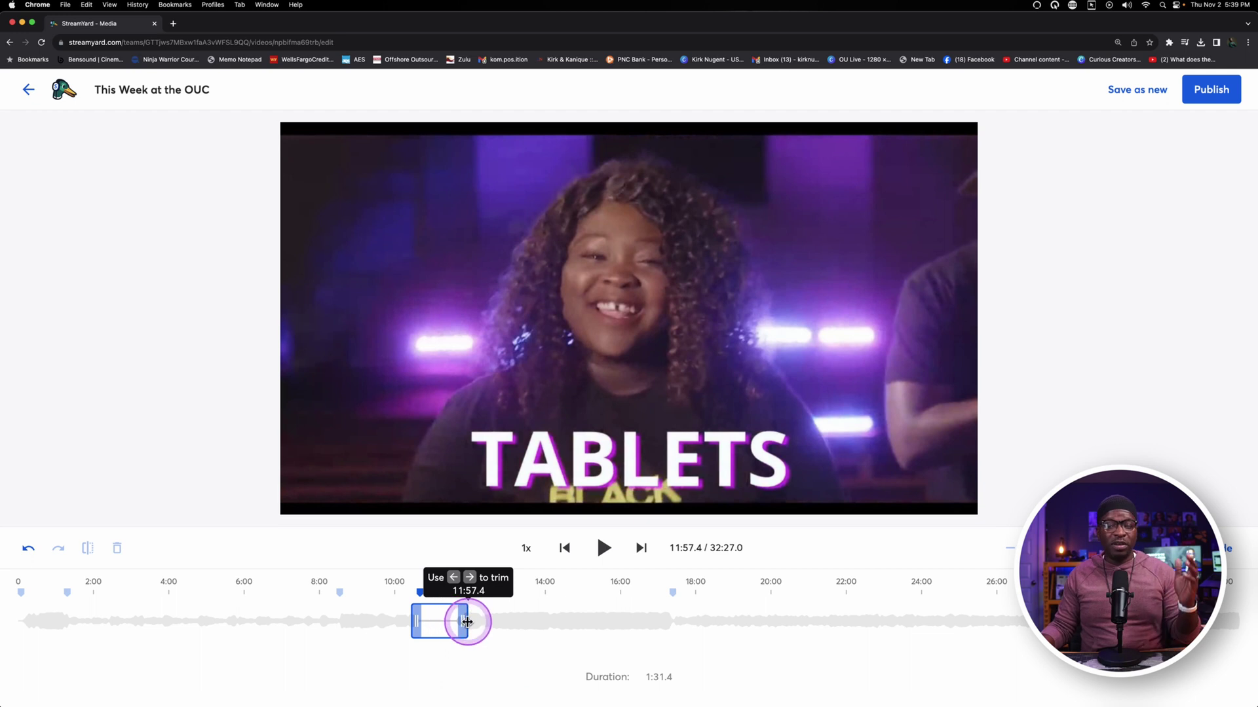
{"action": "left_click_drag", "start_coordinate": [462, 622], "coordinate": [457, 623]}
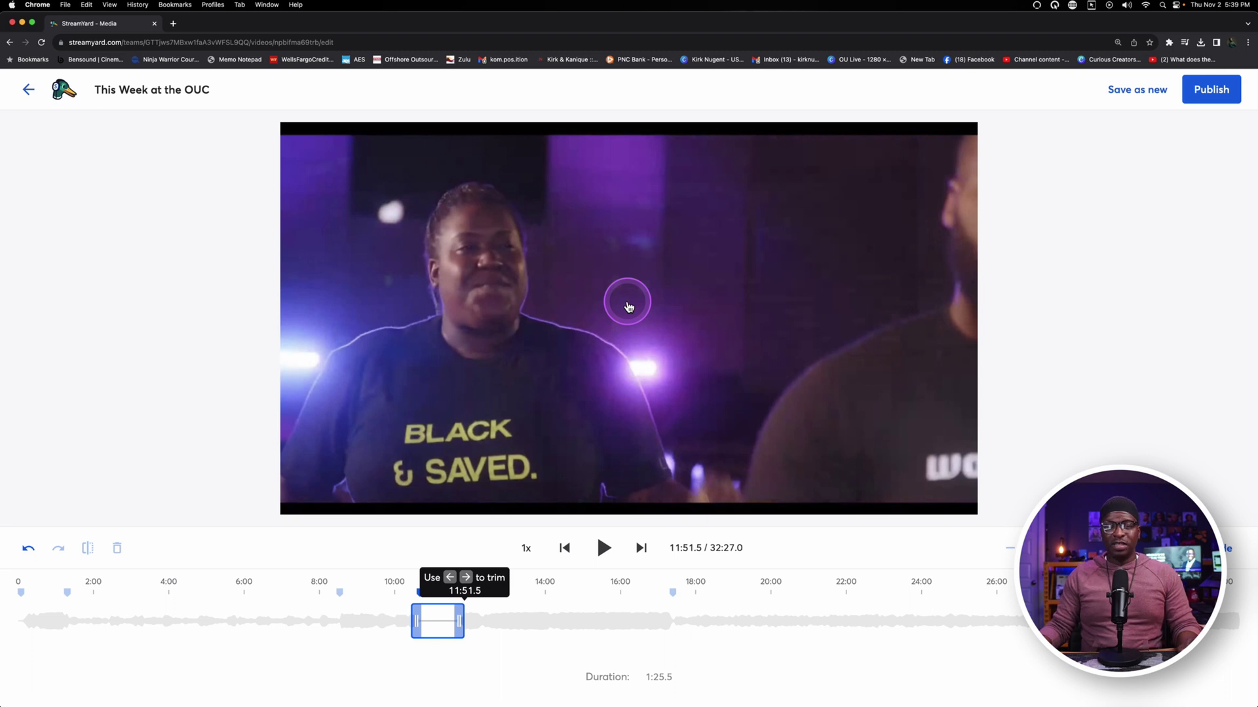
- Exit the editor discarding the trim, then open and pause the 2:23 Testing Markers recording
{"action": "left_click", "coordinate": [28, 89]}
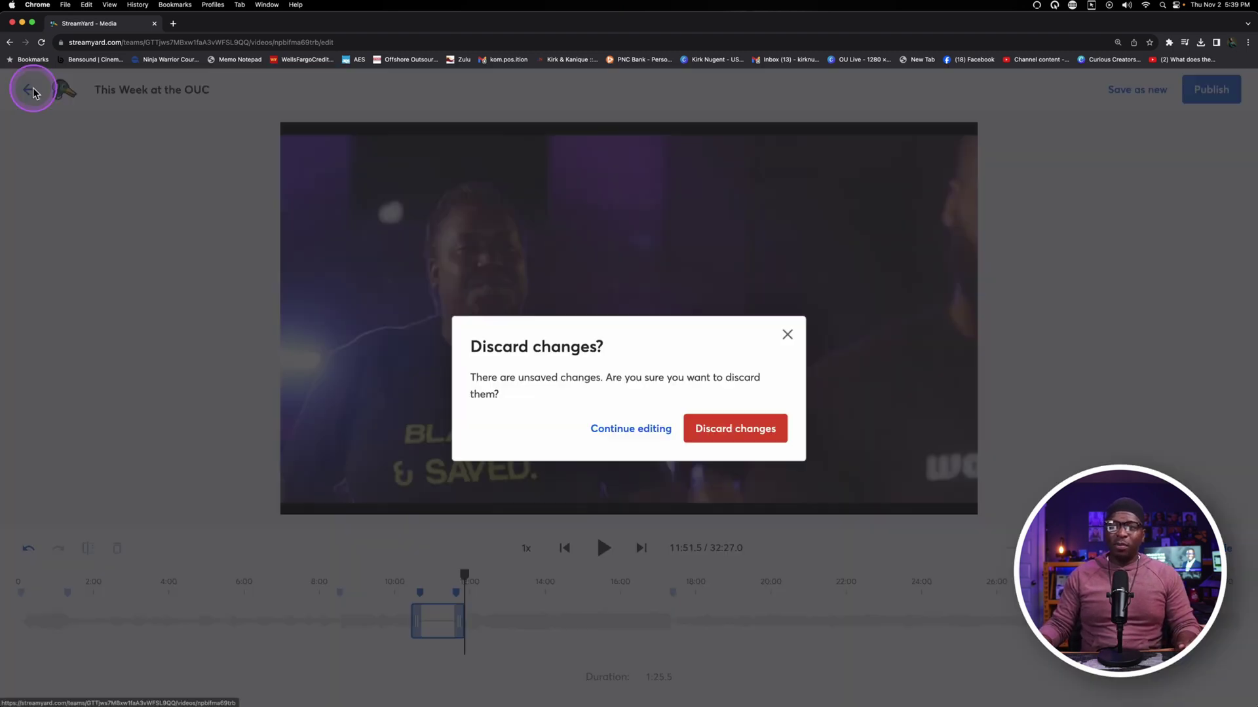
{"action": "left_click", "coordinate": [727, 435]}
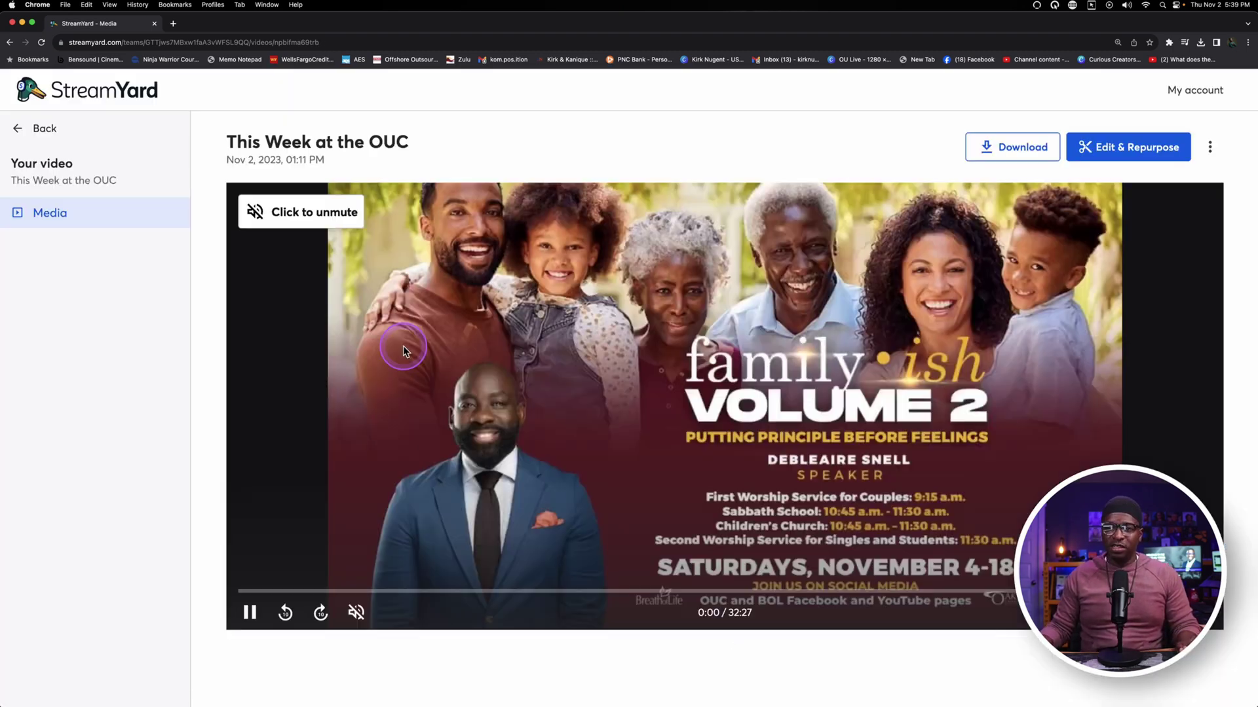
{"action": "left_click", "coordinate": [33, 127]}
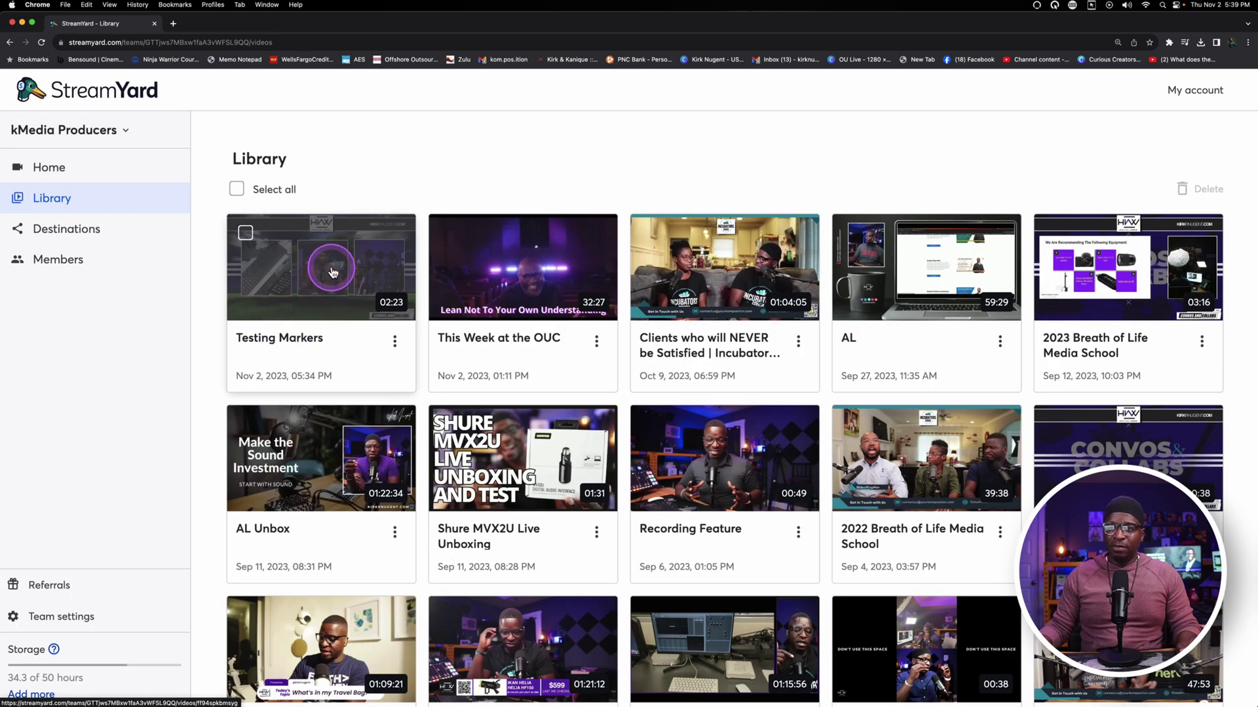
{"action": "left_click", "coordinate": [331, 269]}
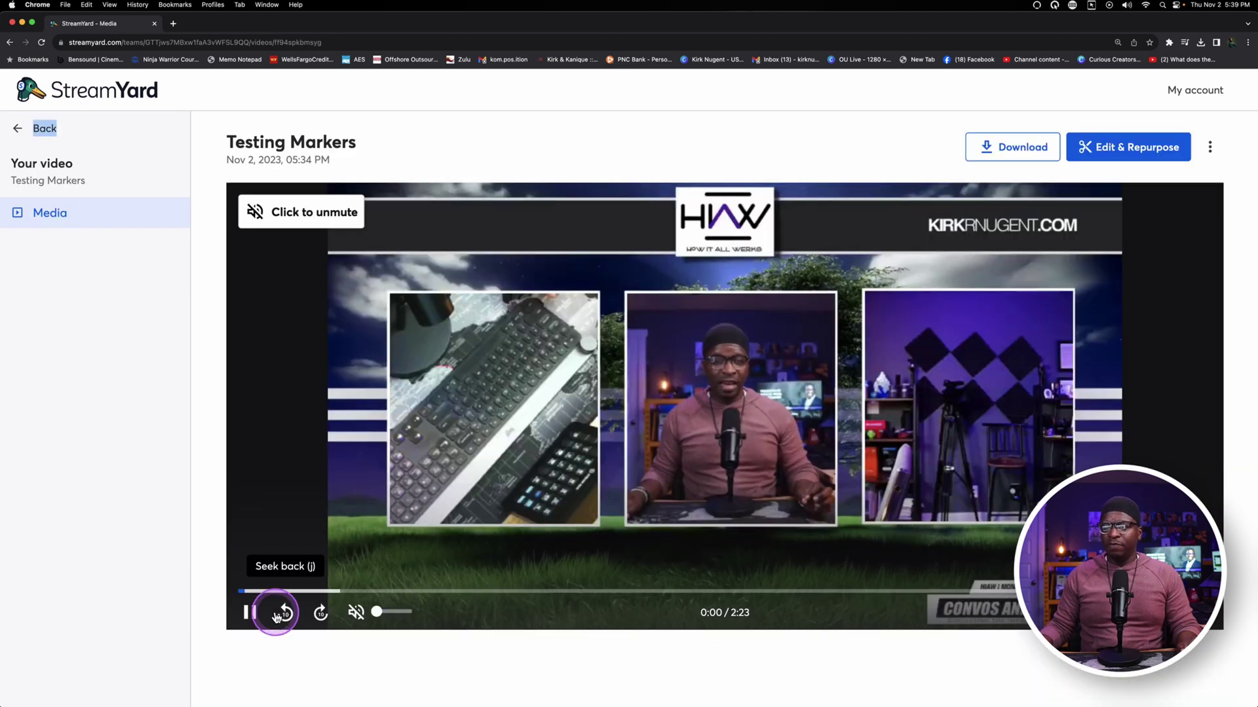
{"action": "left_click", "coordinate": [250, 612]}
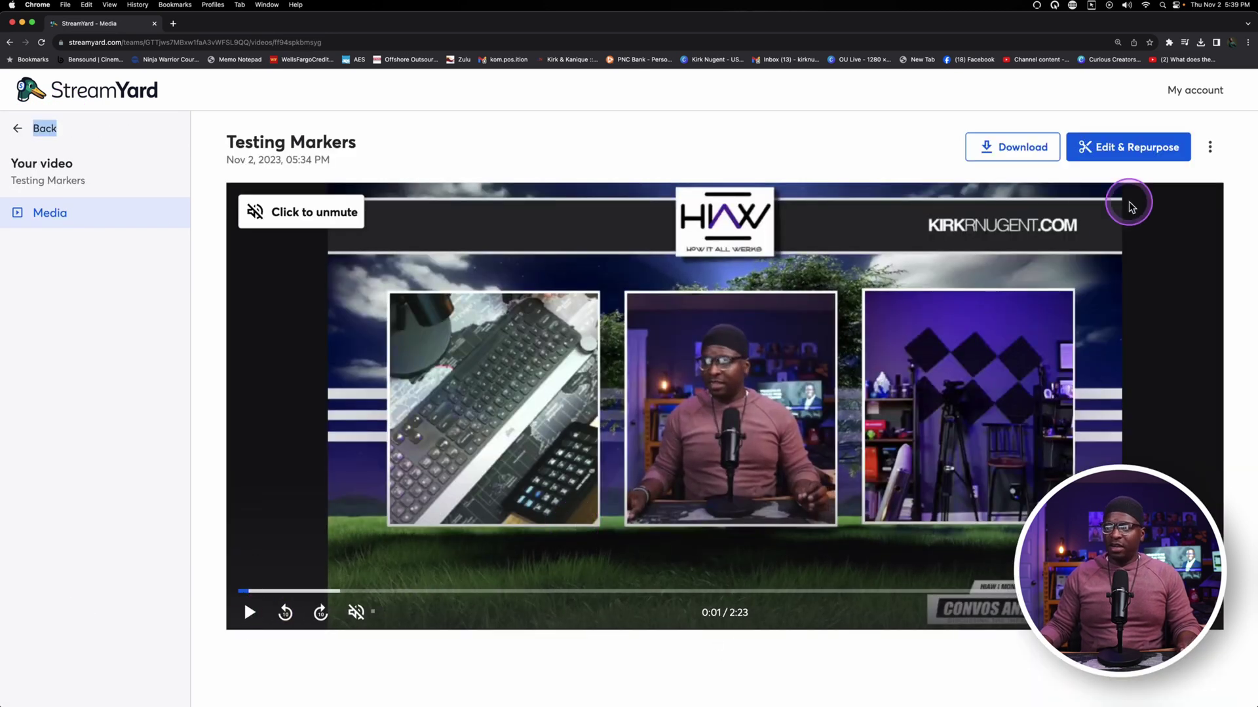
- Open Testing Markers as a Shorts and Reels 9:16 short, then switch to the Ecamm Live desktop
{"action": "left_click", "coordinate": [1122, 147]}
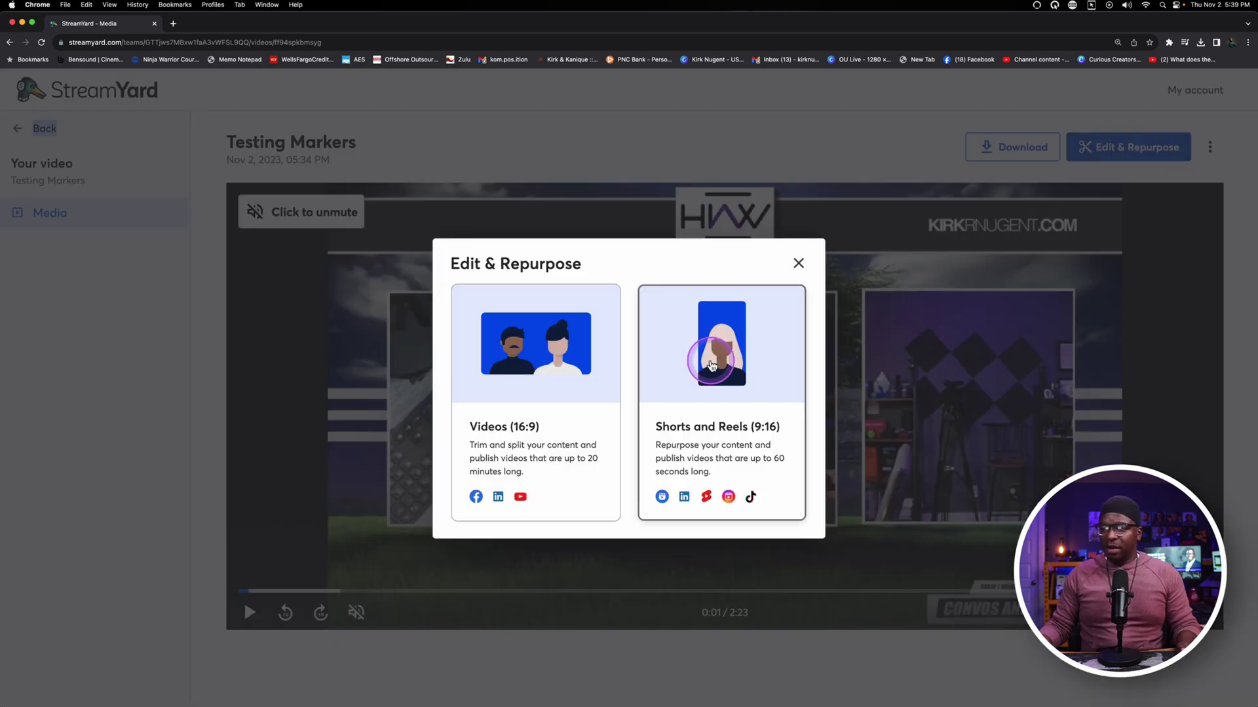
{"action": "left_click", "coordinate": [712, 365]}
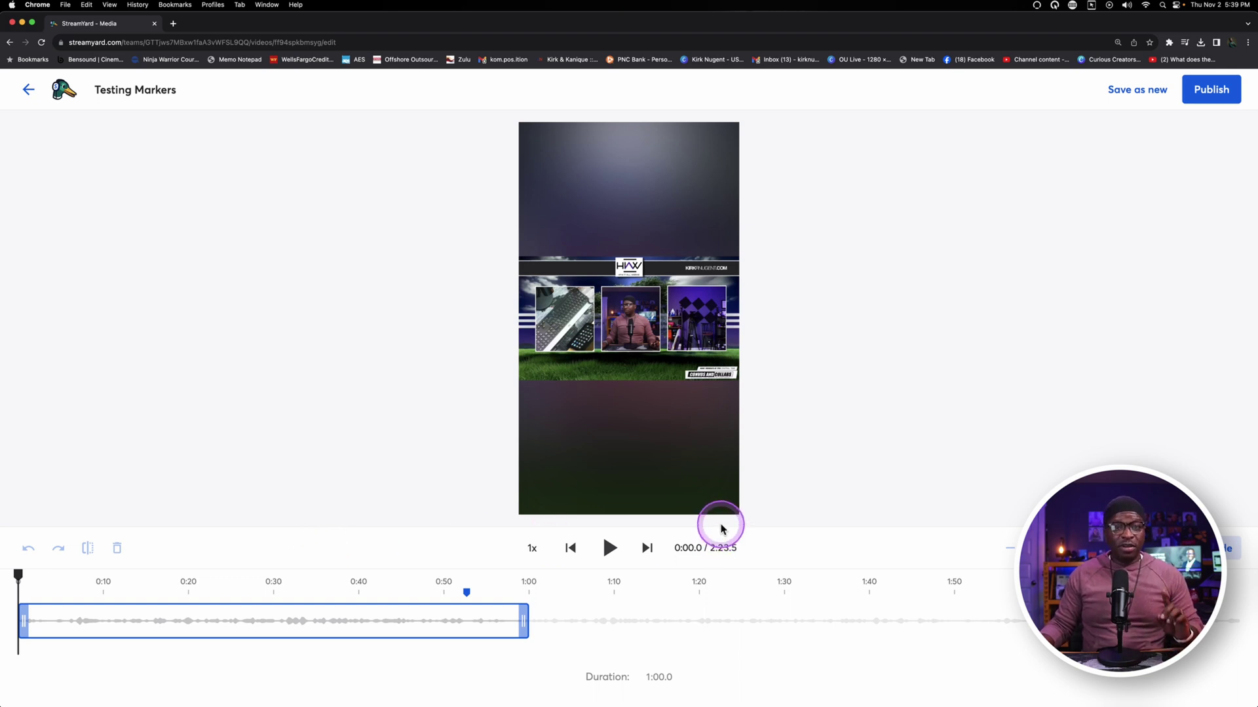
{"action": "key", "text": "ctrl+Left"}
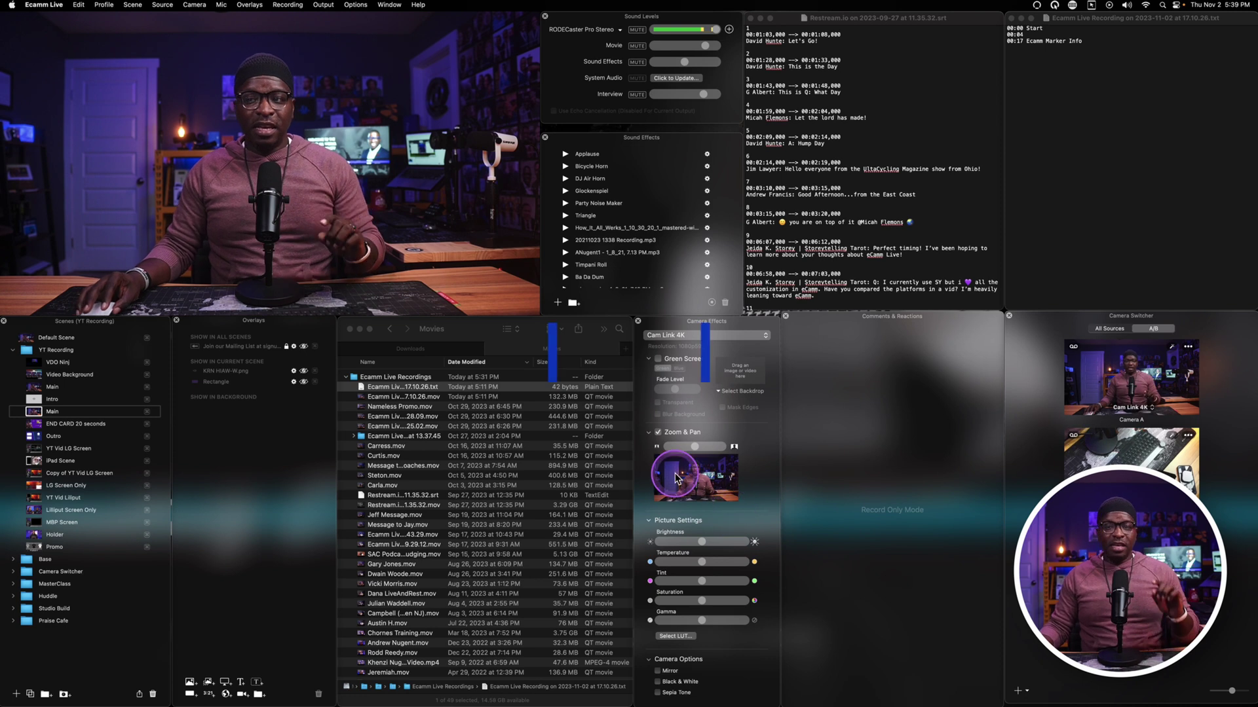
- Add a marker to the running Ecamm Live recording at about 7:28 from the Recording menu
{"action": "mouse_move", "coordinate": [408, 145]}
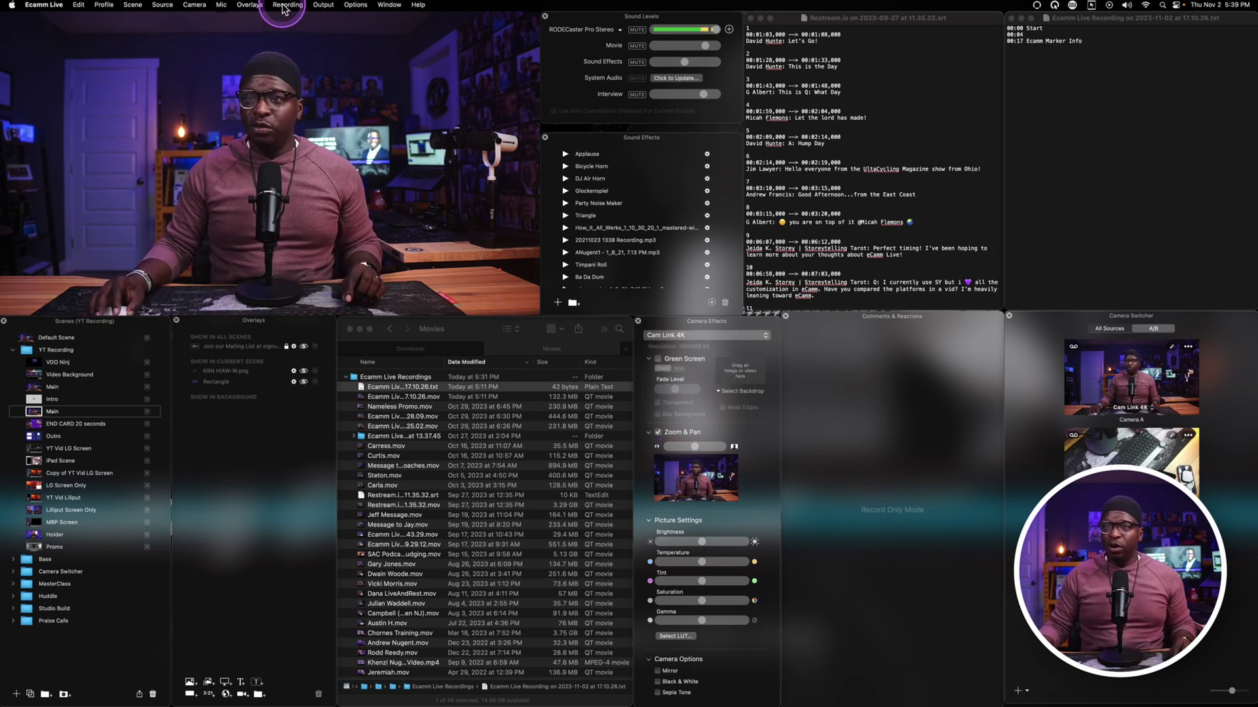
{"action": "left_click", "coordinate": [286, 8]}
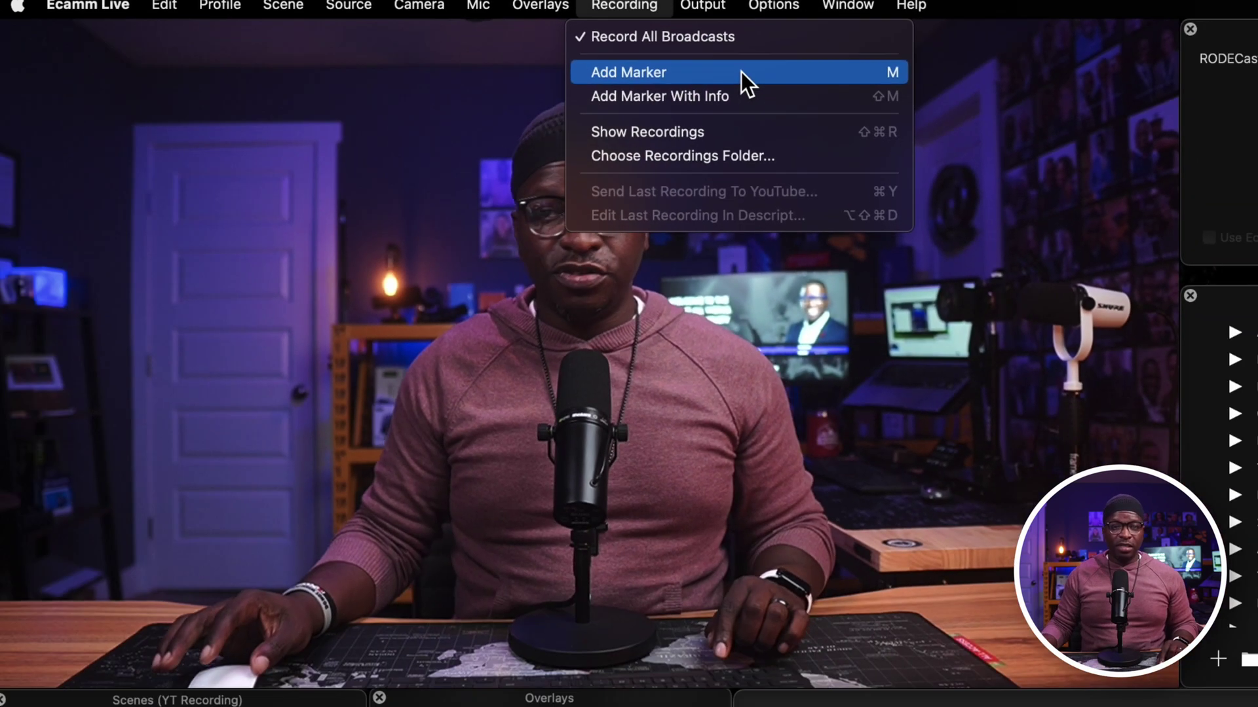
{"action": "left_click", "coordinate": [741, 72]}
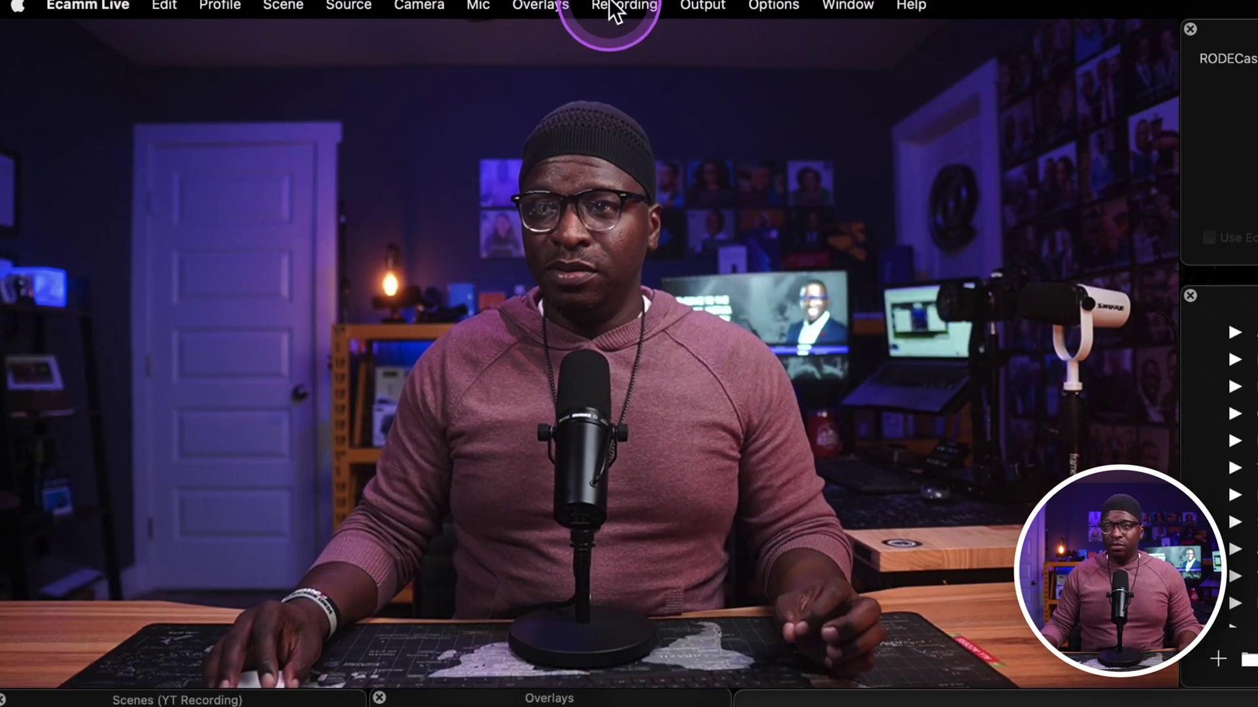
- Add a marker labelled 'Marker Moment' using Recording > Add Marker With Info
{"action": "left_click", "coordinate": [704, 8]}
{"action": "mouse_move", "coordinate": [631, 6]}
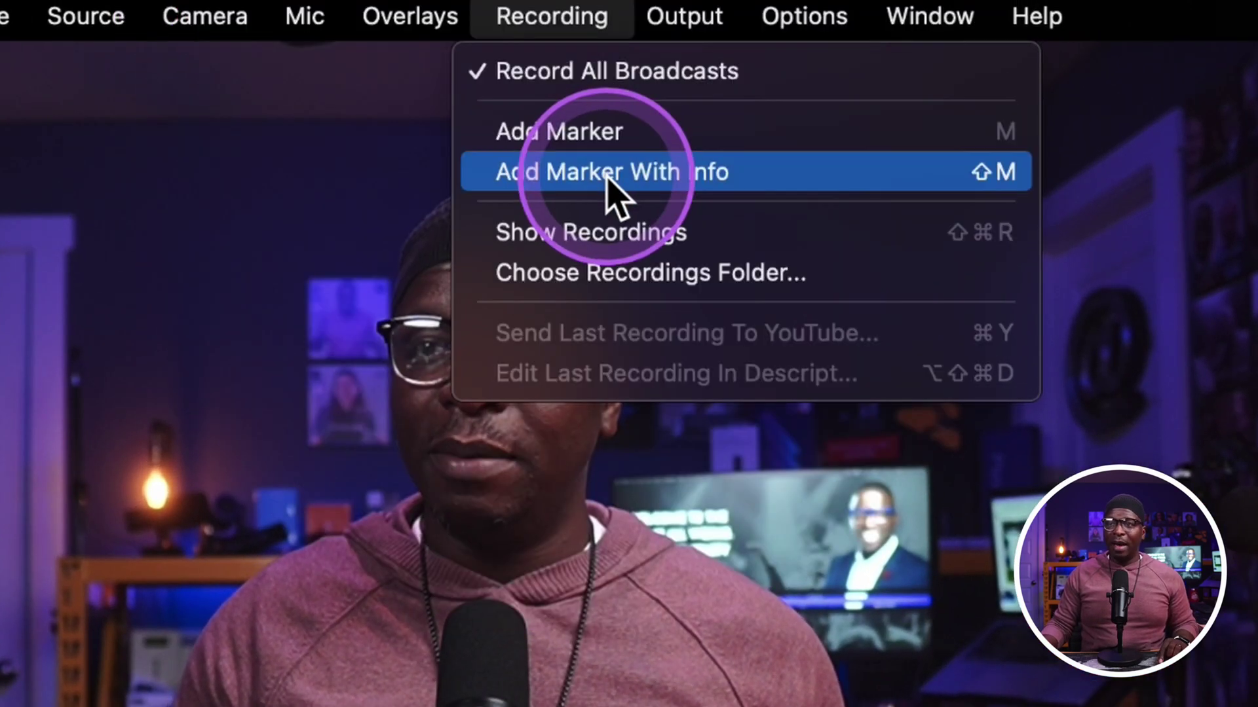
{"action": "left_click", "coordinate": [606, 175]}
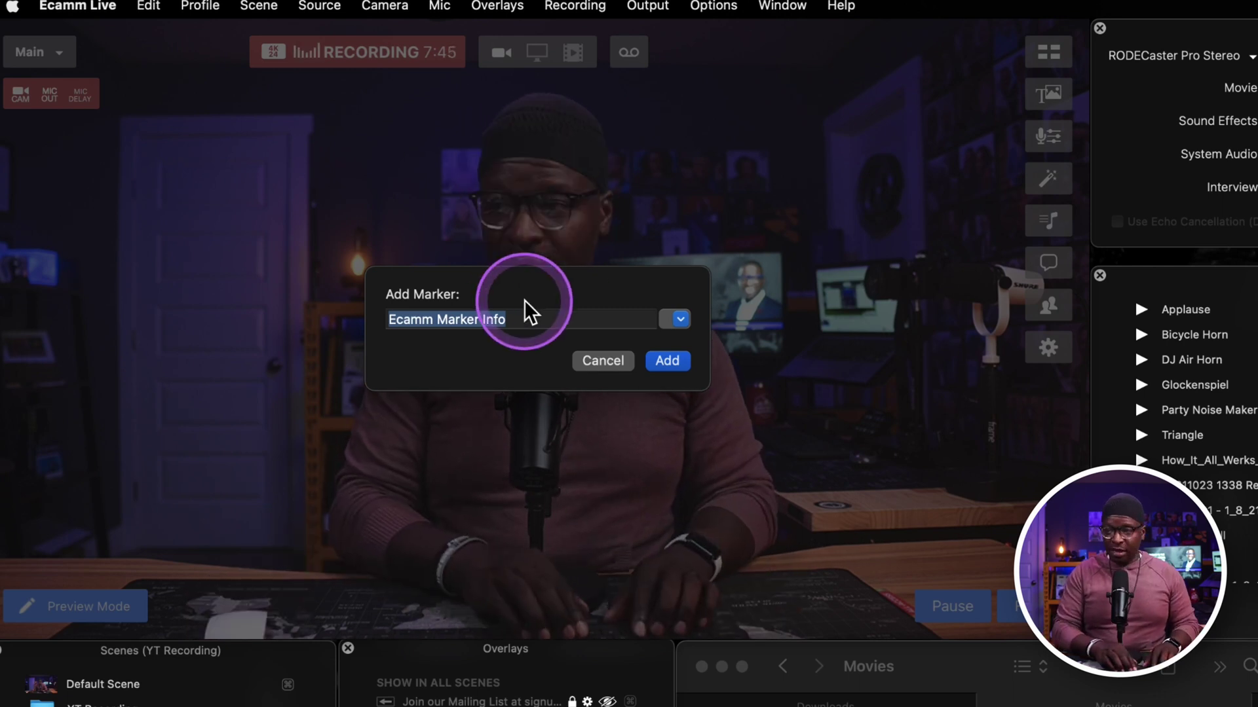
{"action": "type", "text": "Marker"}
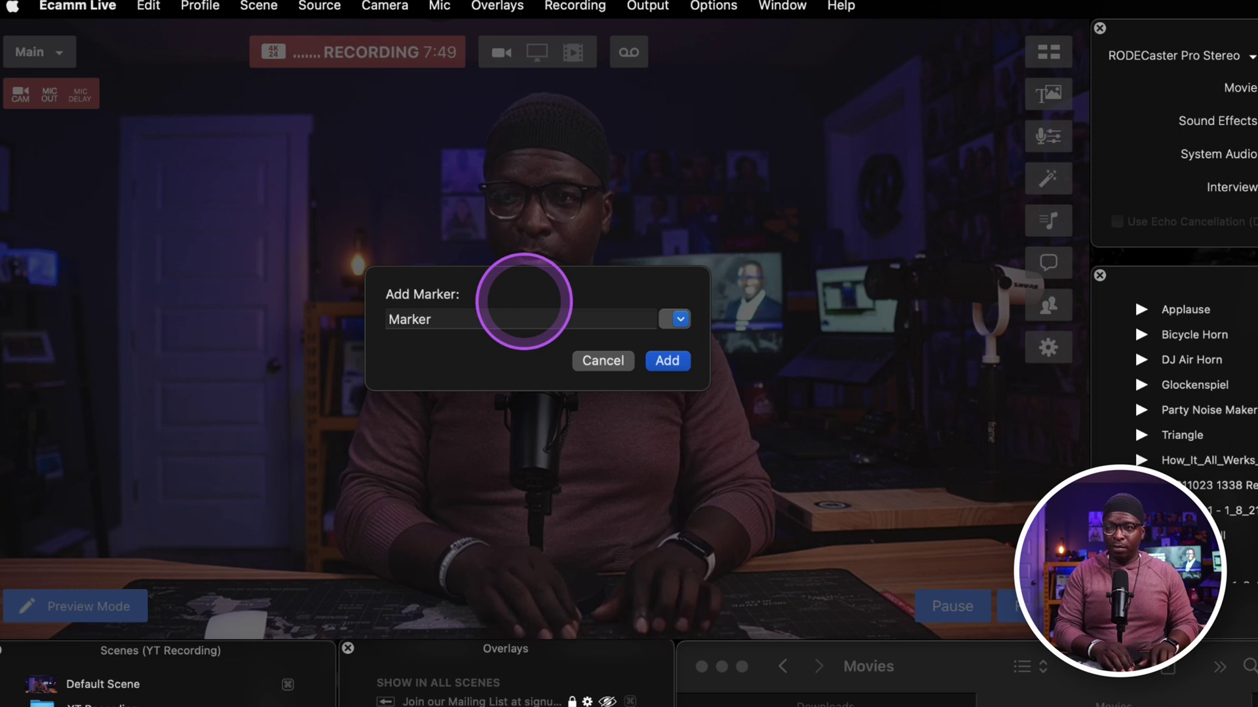
{"action": "type", "text": " Moment"}
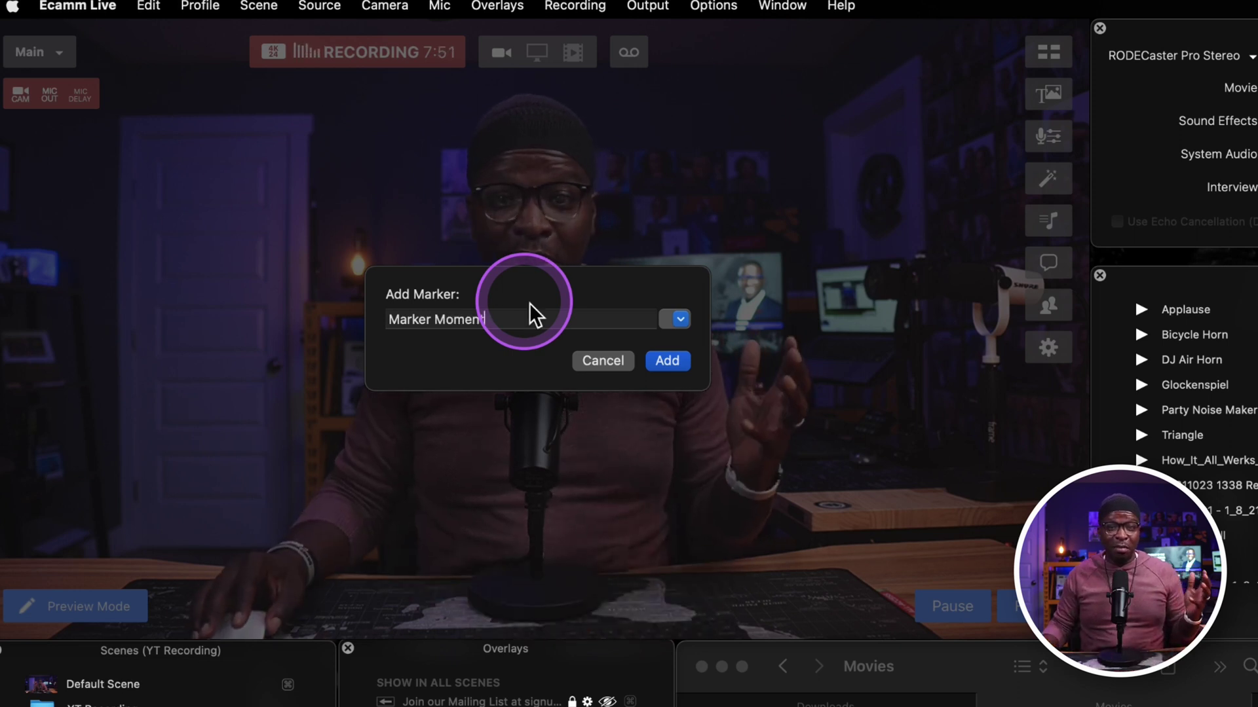
{"action": "left_click", "coordinate": [668, 361]}
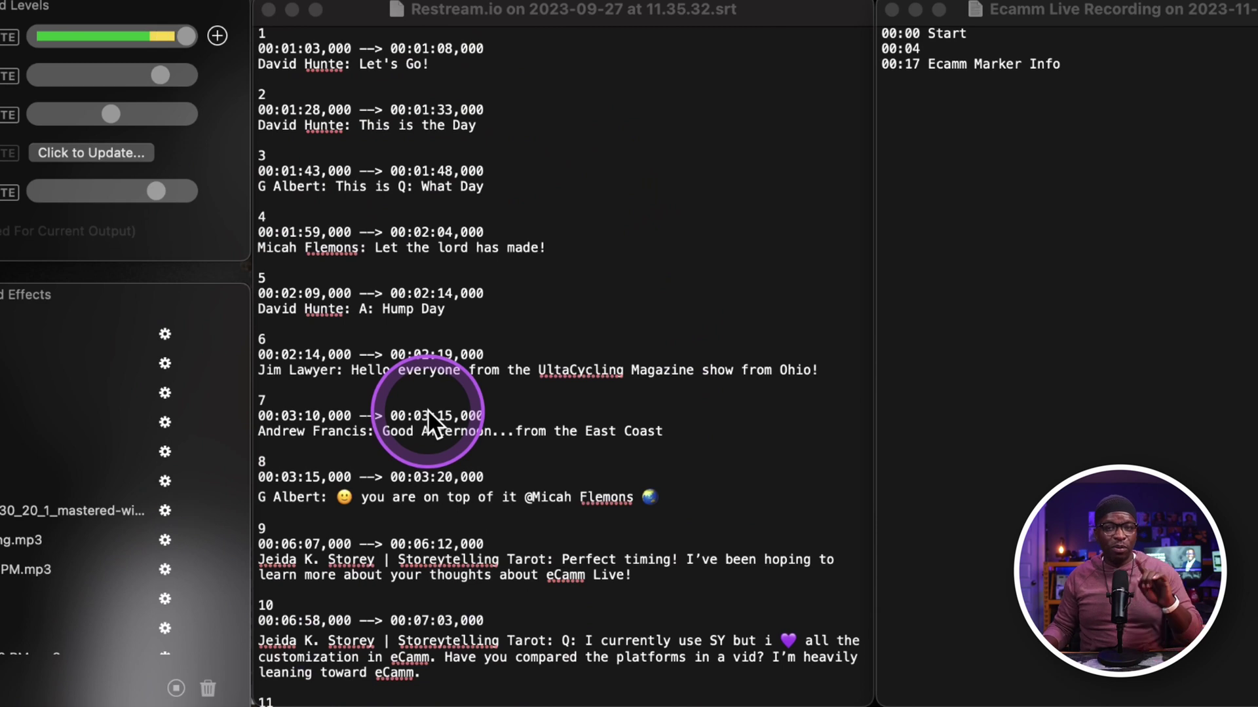
{"action": "scroll", "coordinate": [427, 410], "scroll_direction": "down", "scroll_amount": 5}
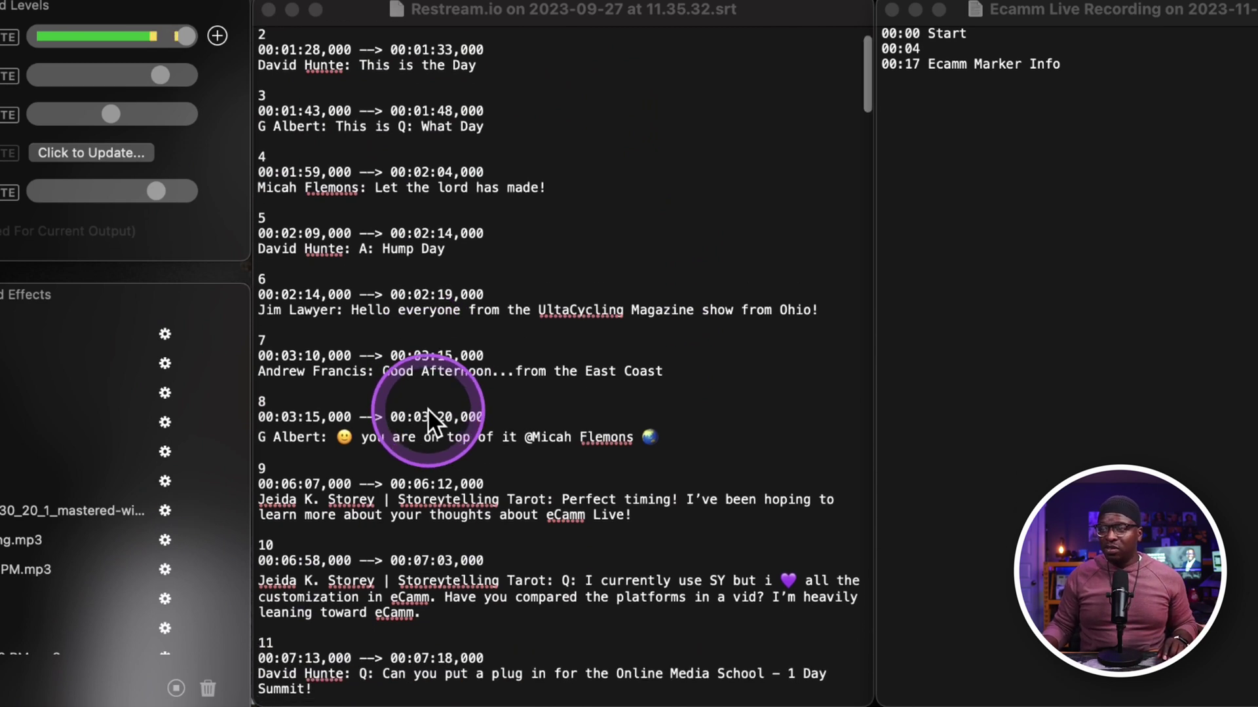
{"action": "scroll", "coordinate": [427, 410], "scroll_direction": "down", "scroll_amount": 3}
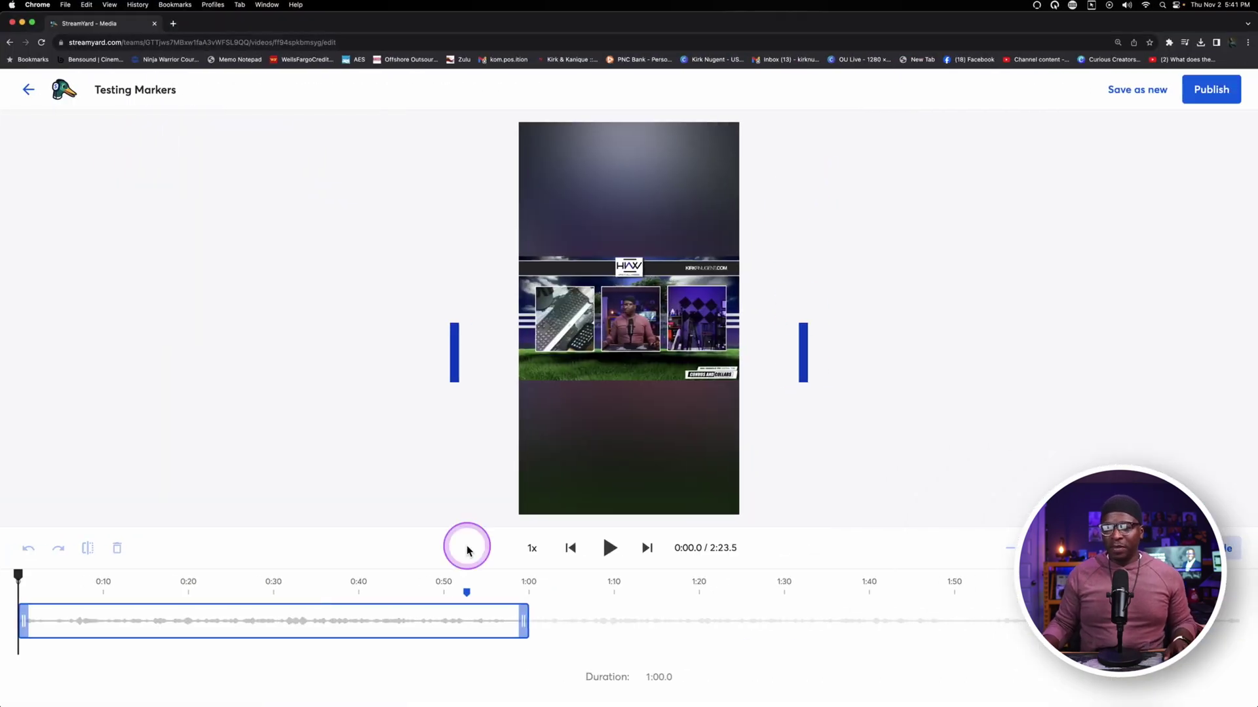
- Jump the Testing Markers short's playhead to the 0:52.7 marker flag on the timeline
{"action": "left_click", "coordinate": [467, 593]}
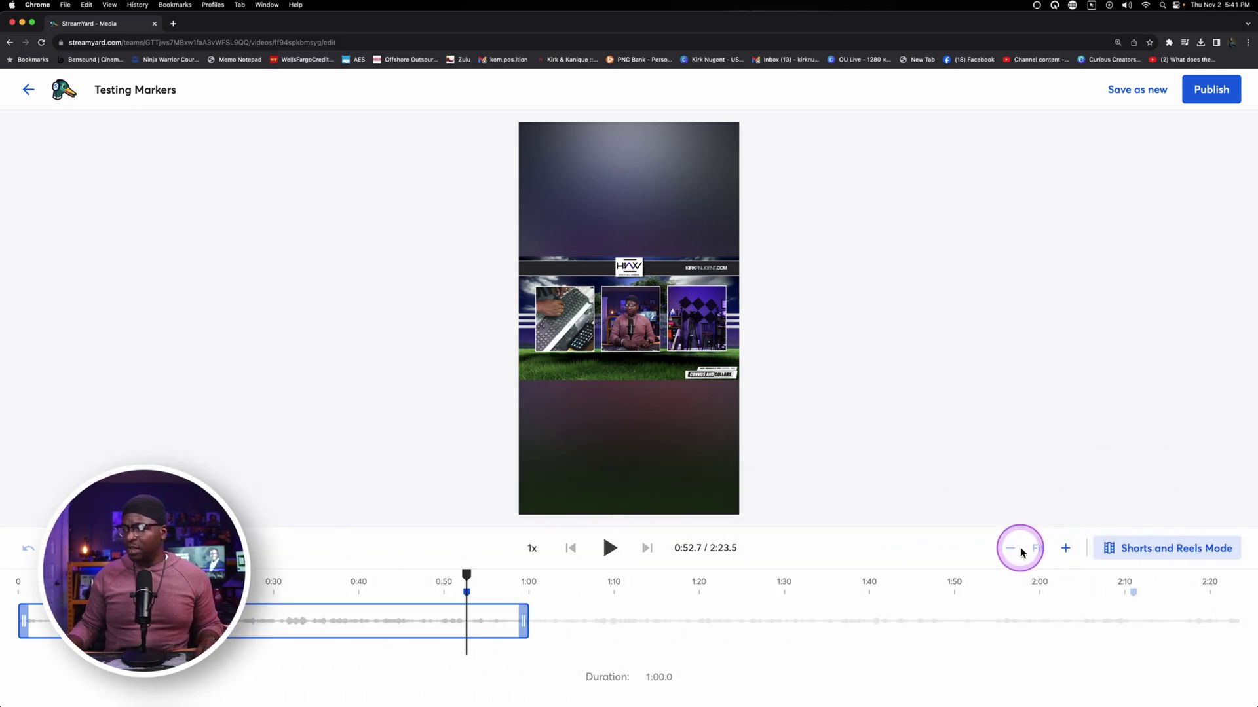
- Slide the one-minute selection to span about 0:37–1:37, covering the 0:52.7 marker
{"action": "left_click", "coordinate": [1065, 549]}
{"action": "left_click", "coordinate": [1067, 550]}
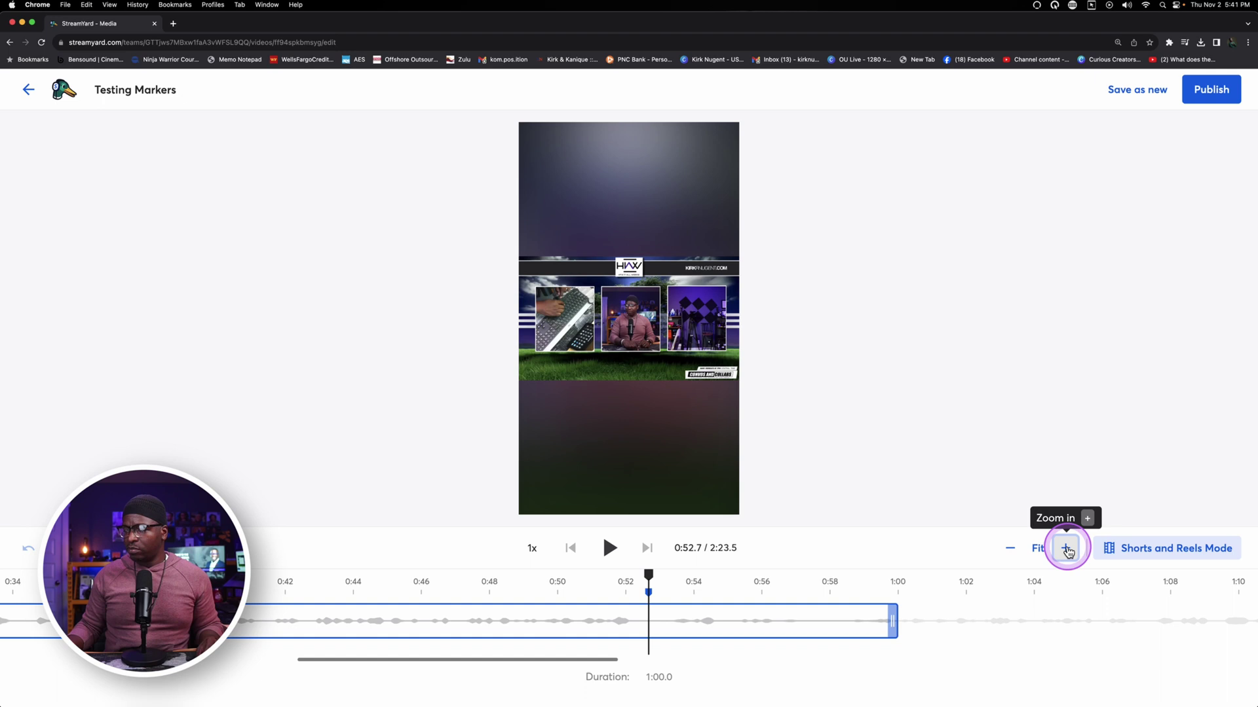
{"action": "left_click", "coordinate": [1066, 548]}
{"action": "left_click", "coordinate": [1010, 550]}
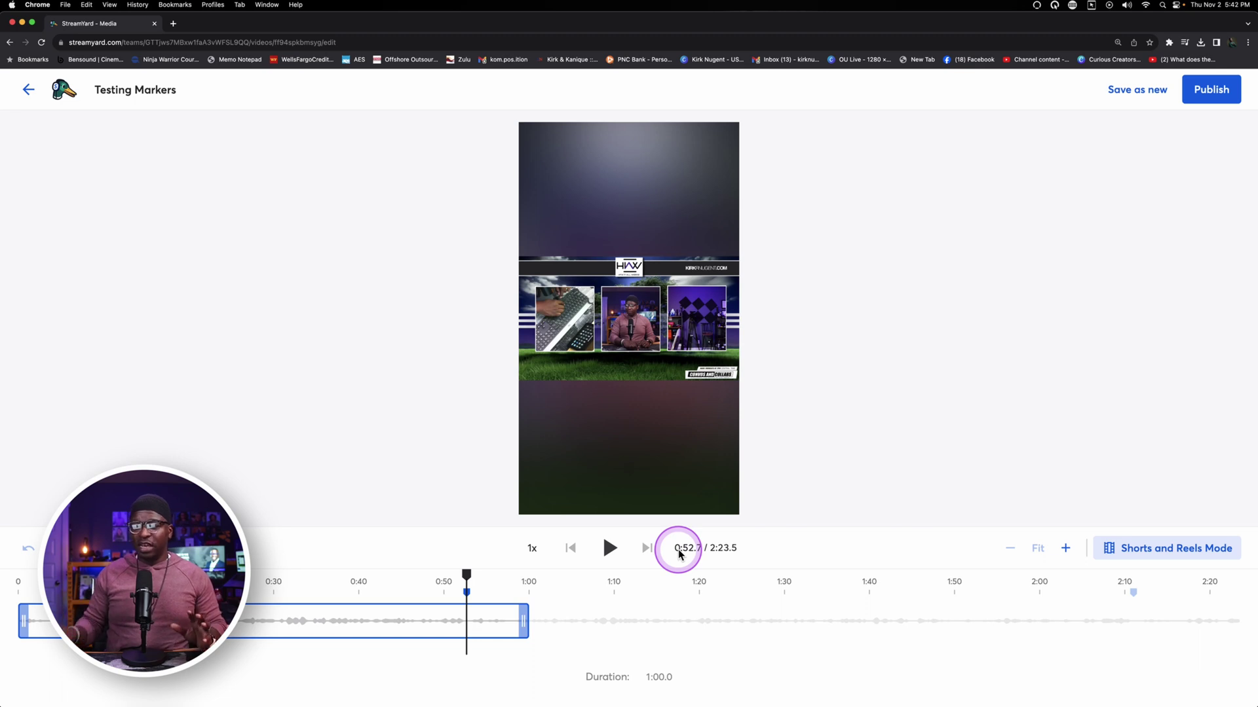
{"action": "left_click_drag", "start_coordinate": [341, 613], "coordinate": [1042, 622]}
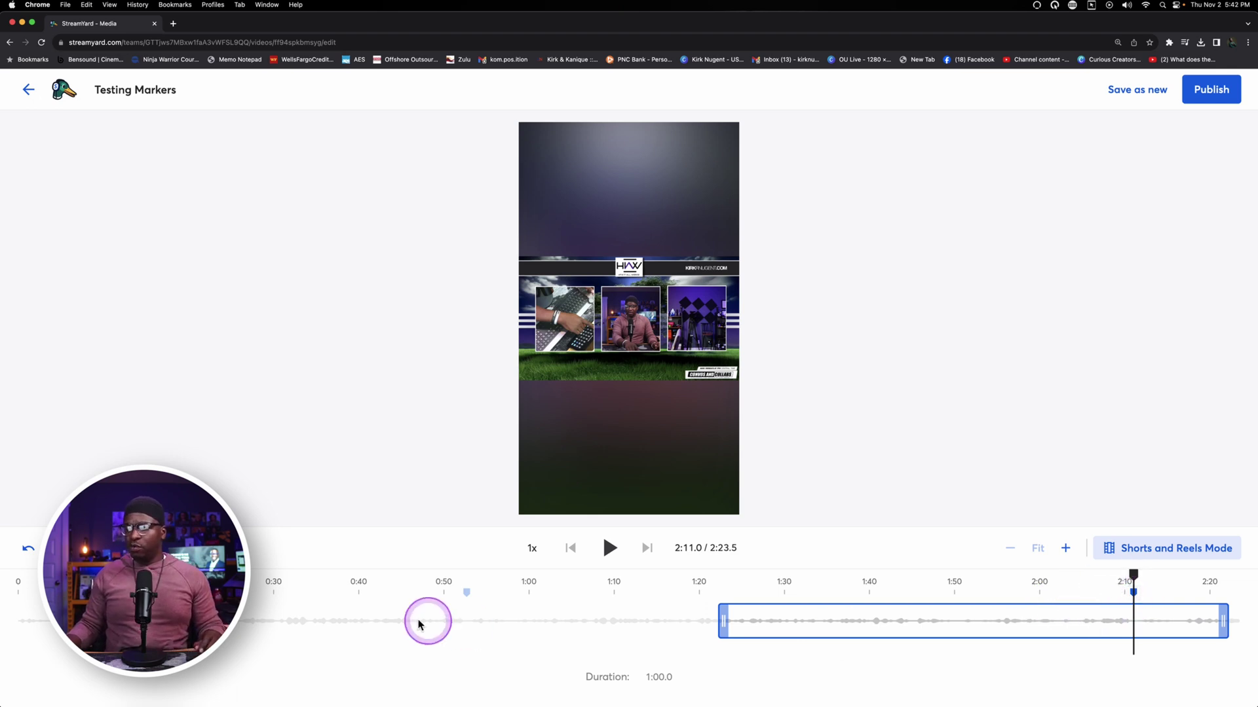
{"action": "left_click_drag", "start_coordinate": [777, 622], "coordinate": [433, 613]}
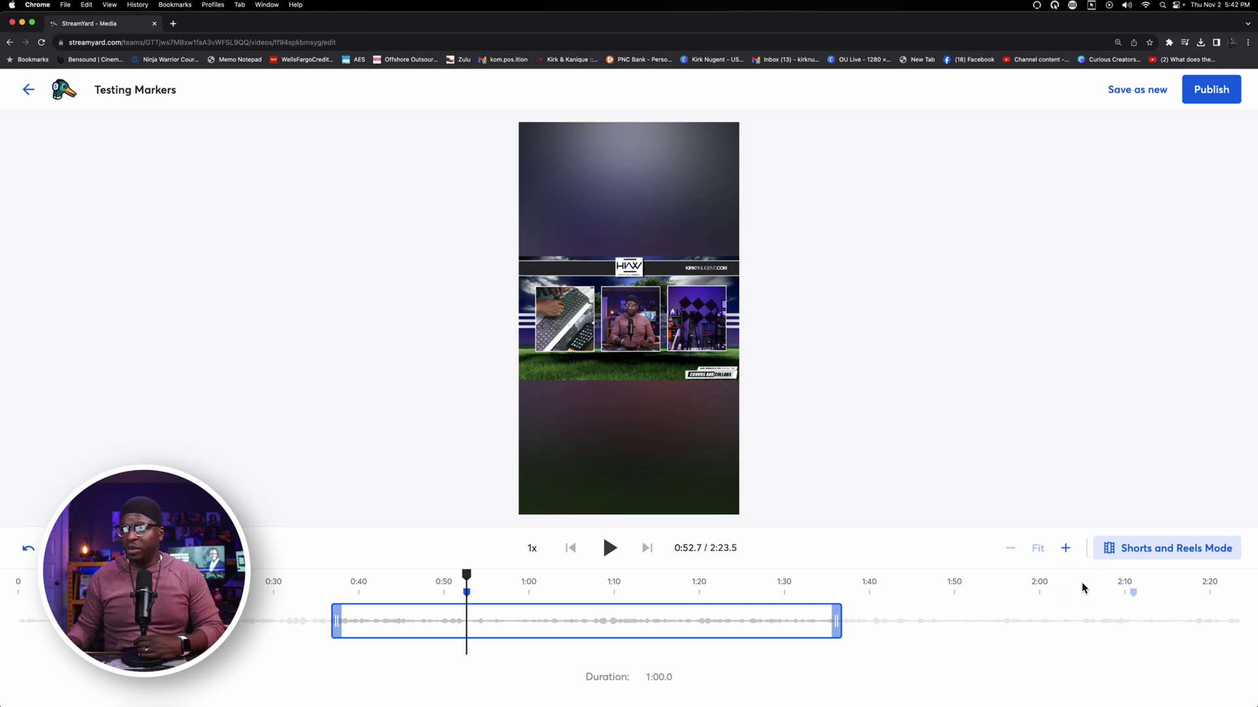
{"action": "left_click_drag", "start_coordinate": [1082, 583], "coordinate": [1041, 577]}
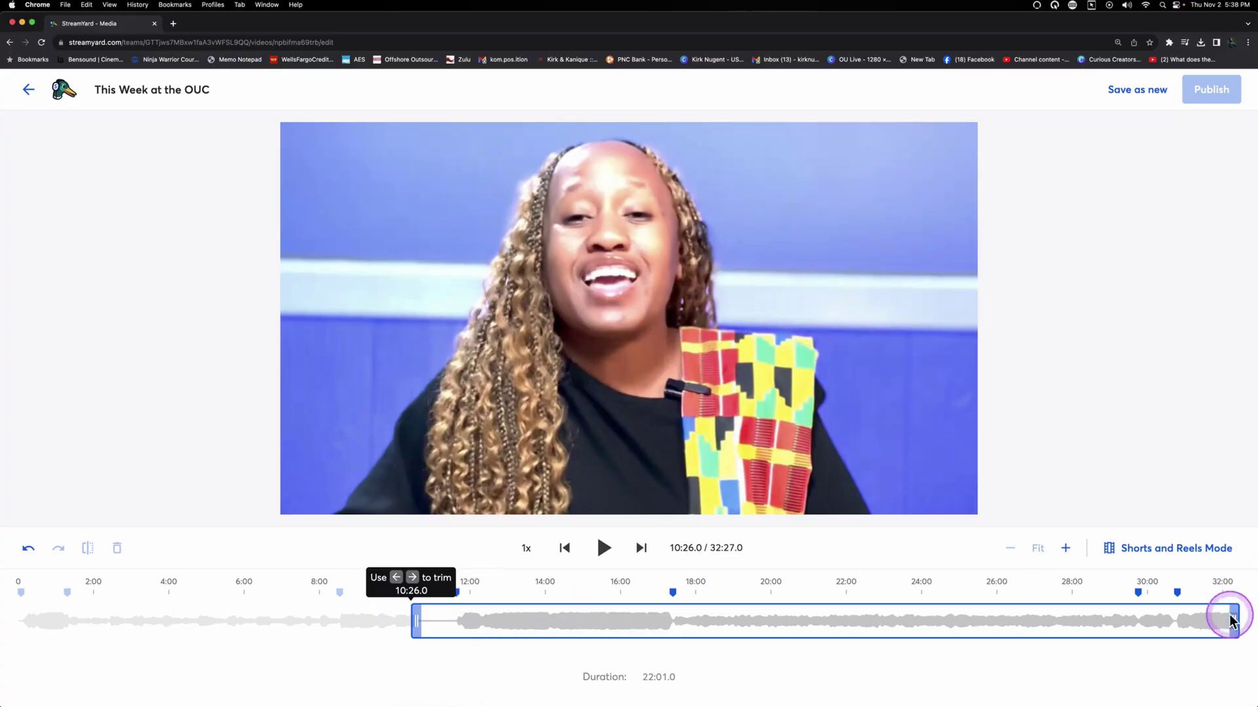
- Trim the This Week at the OUC clip's end to 11:49.1, leaving a 1:23.2 duration
{"action": "left_click_drag", "start_coordinate": [1232, 617], "coordinate": [455, 628]}
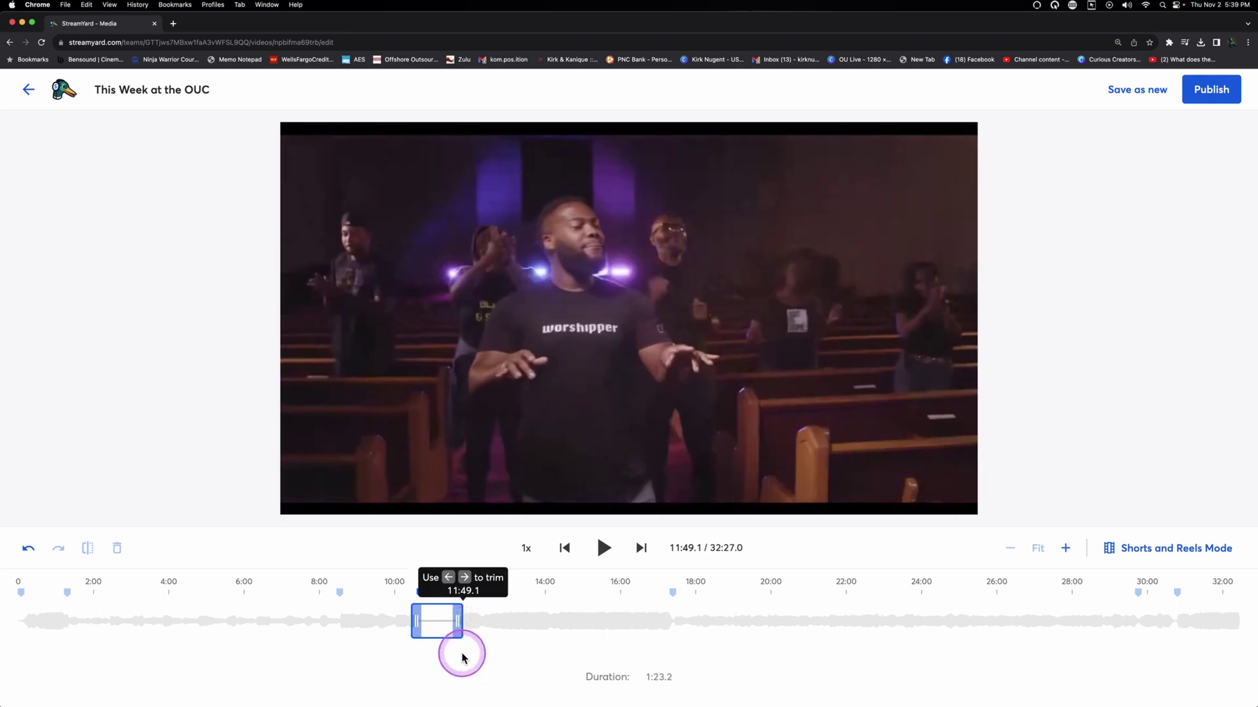